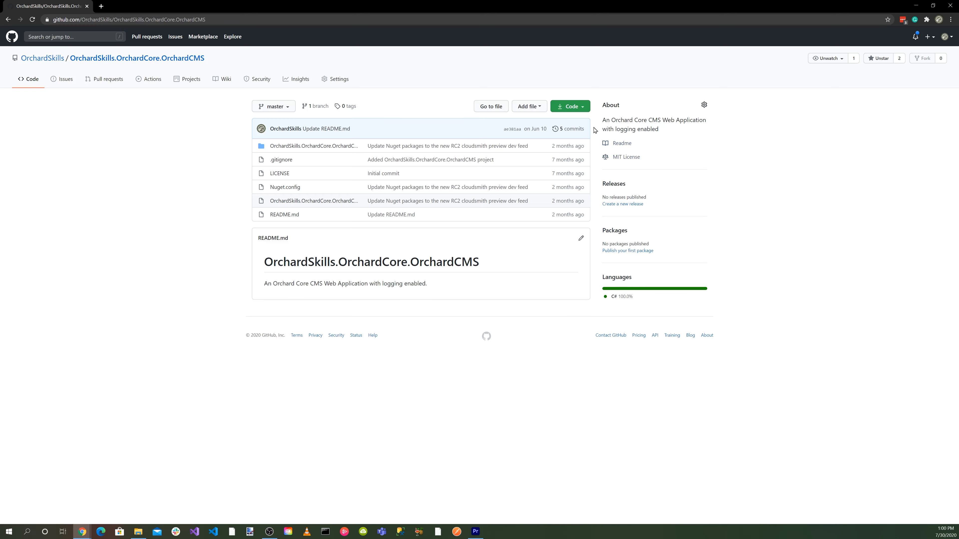
Clone the OrchardSkills.OrchardCore.OrchardCMS repository again through GitHub Desktop
left_click(579, 109)
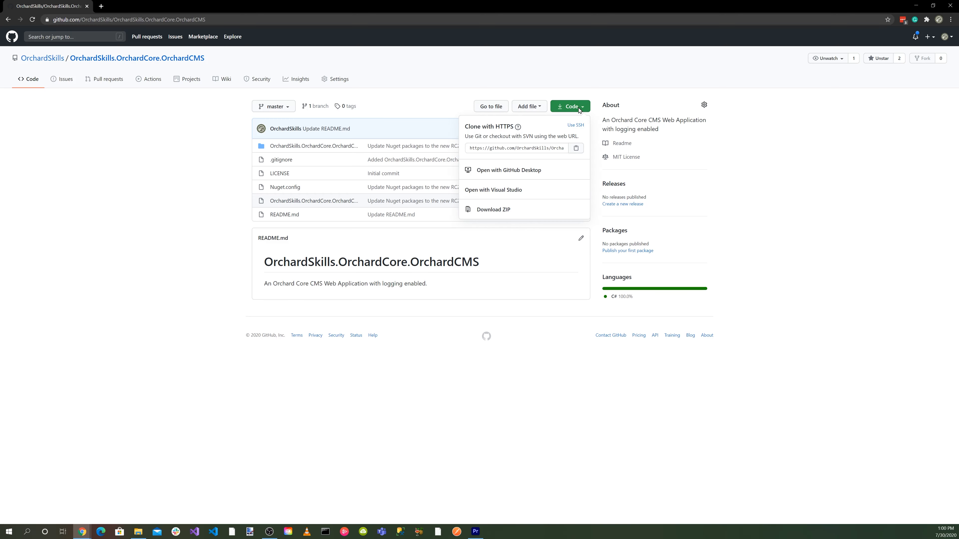
left_click(505, 174)
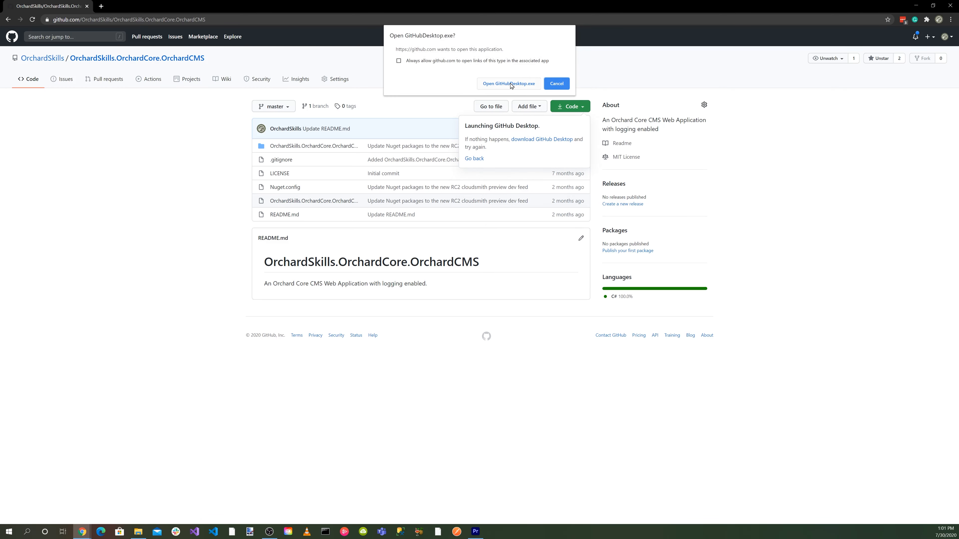
left_click(509, 83)
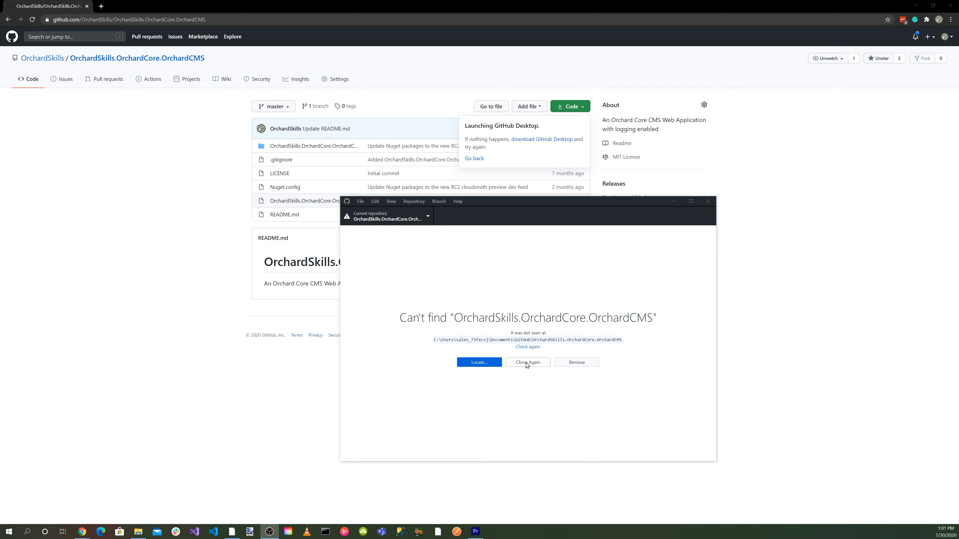
left_click(528, 363)
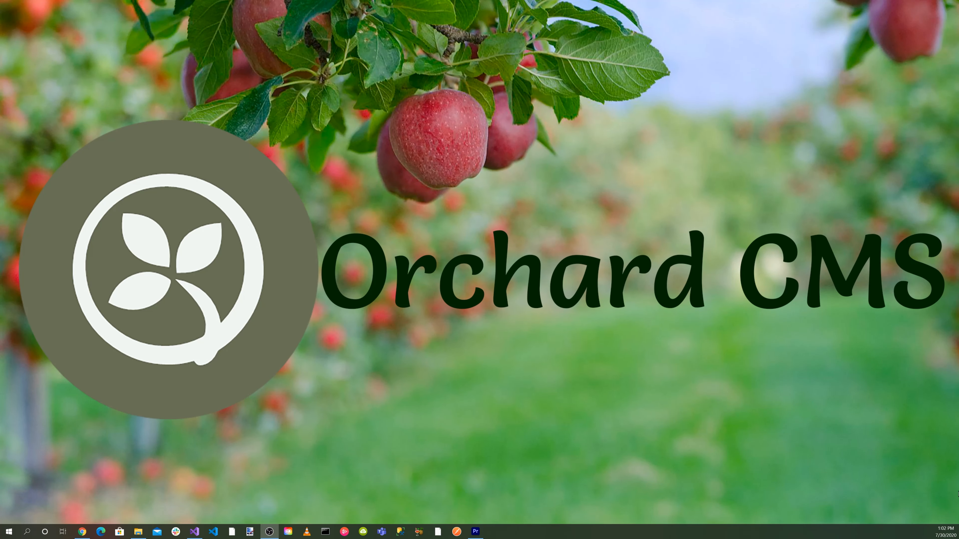
In Visual Studio, update all the solution's outdated NuGet packages to v1.0.0-rc2-13988 and accept the changes and licences
left_click(194, 533)
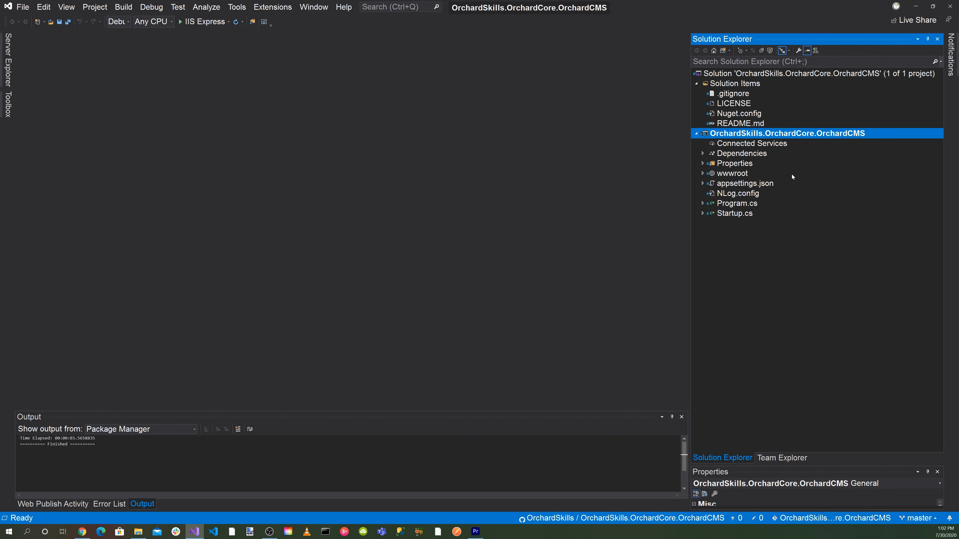
left_click(779, 74)
right_click(780, 73)
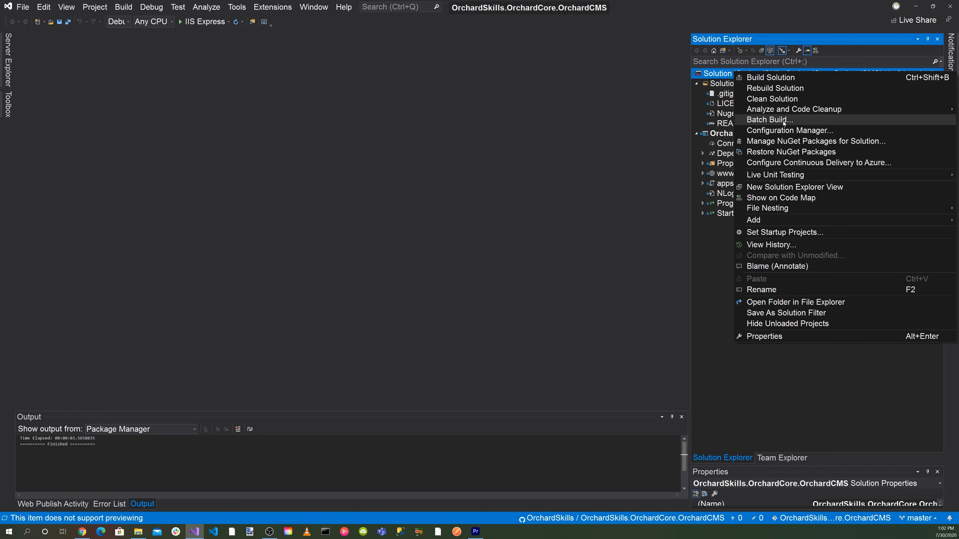
left_click(783, 143)
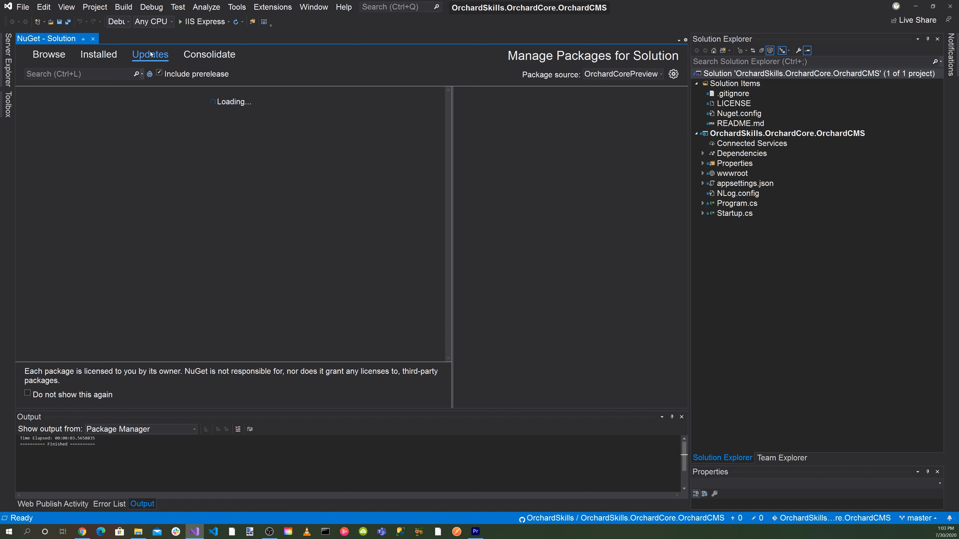
left_click(24, 94)
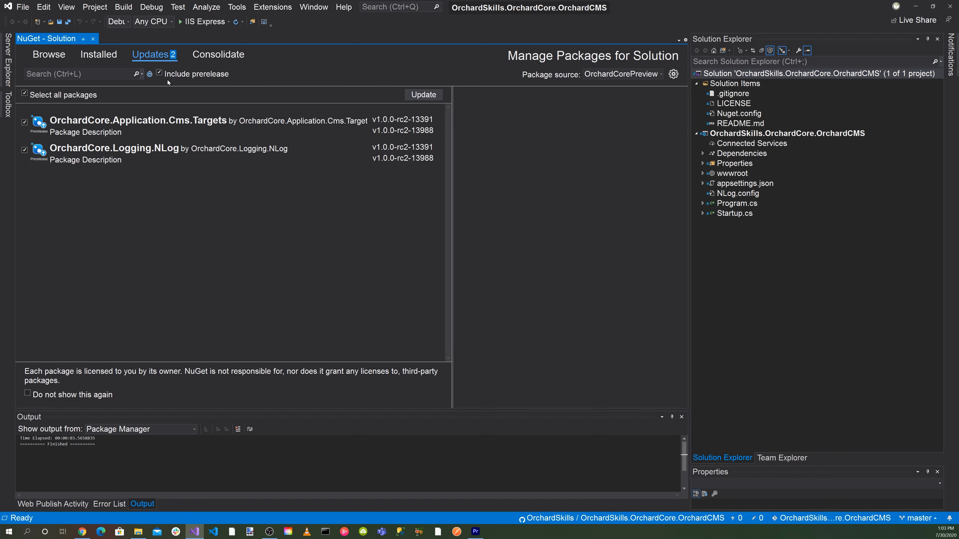
left_click(416, 95)
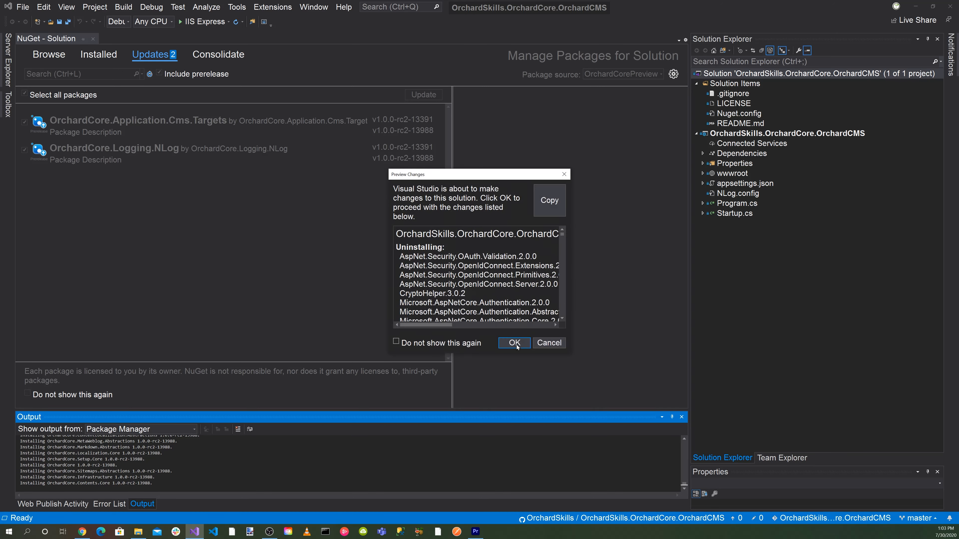
left_click(515, 343)
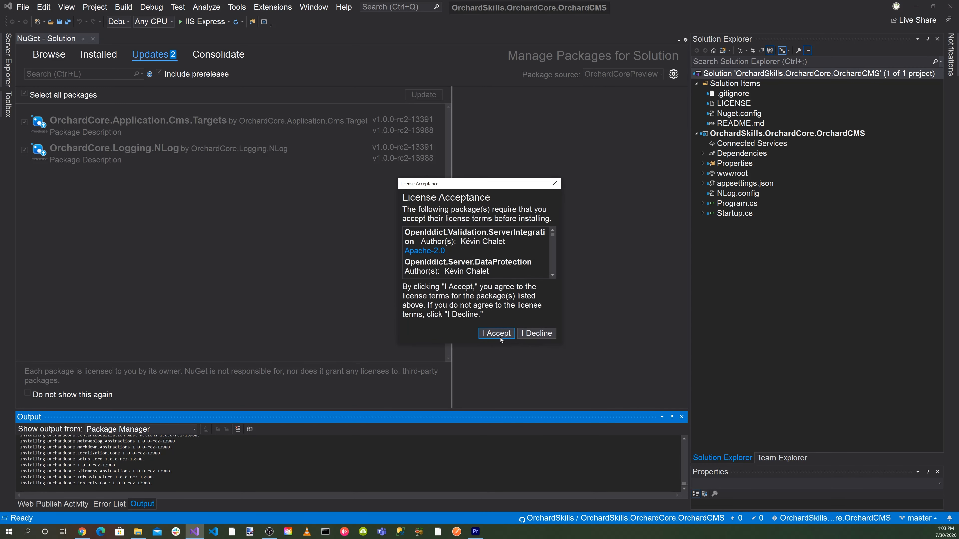
left_click(496, 334)
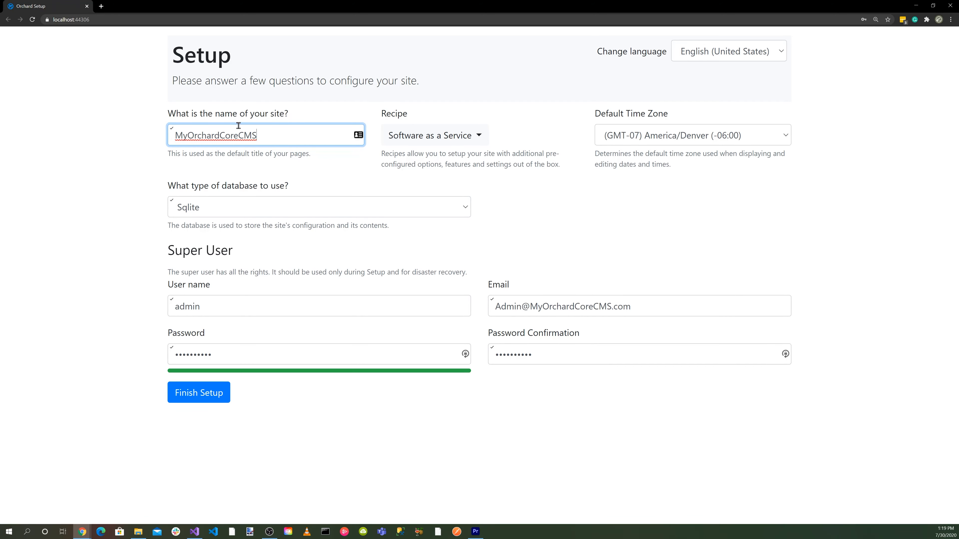
Set up the site with the Blog recipe and the name Orchard Skills, saving the login in the browser
left_click(477, 138)
left_click(453, 233)
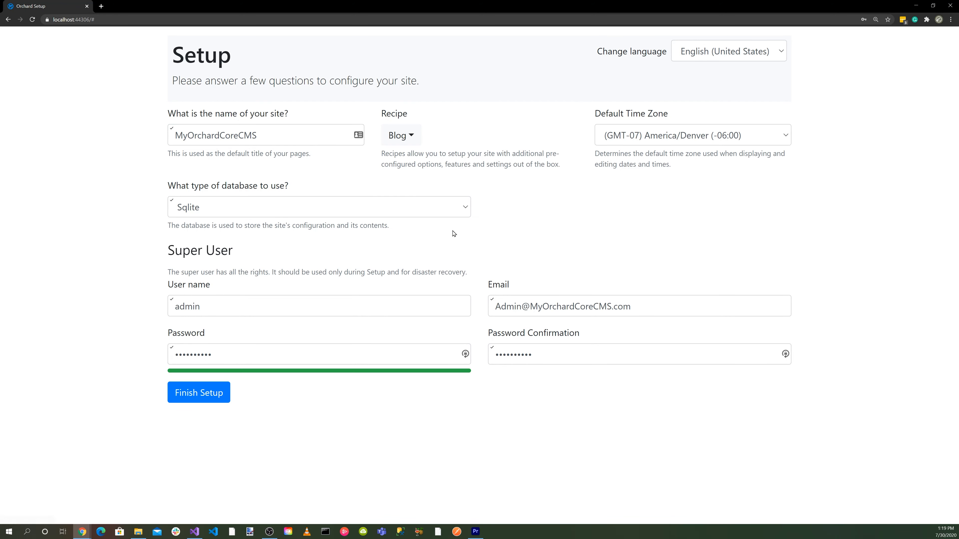
left_click_drag(260, 136, 158, 138)
type("O")
left_click(191, 184)
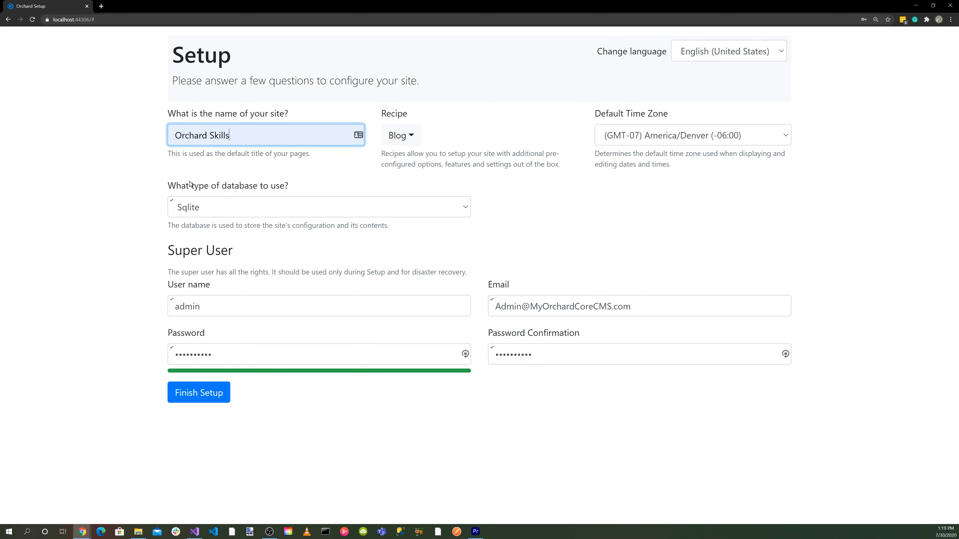
left_click(212, 398)
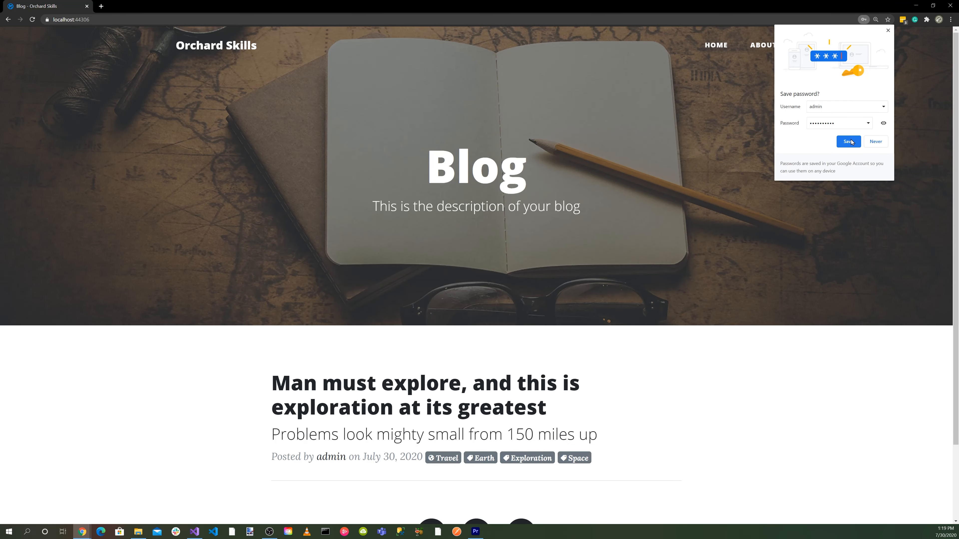
left_click(851, 142)
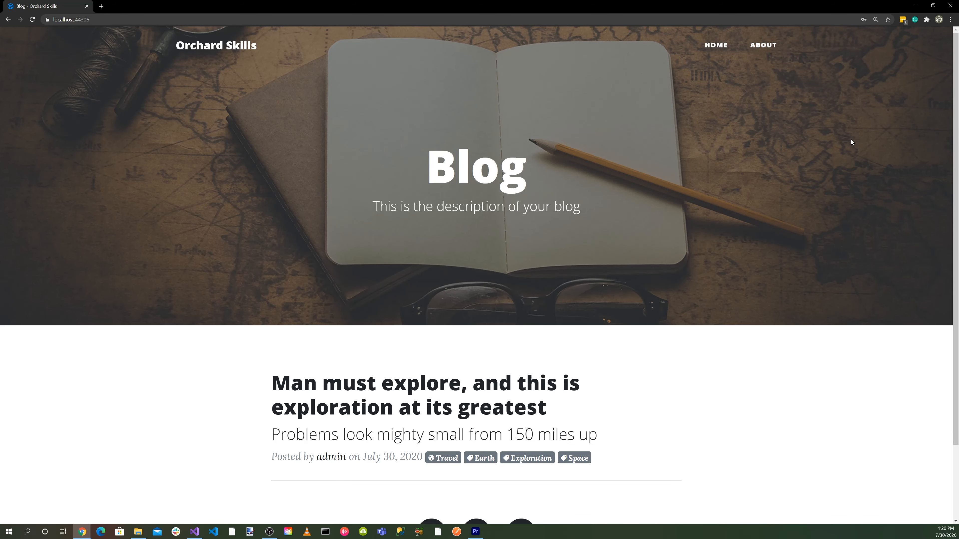
Go to the site's /admin address and log in with the filled-in admin account
left_click(110, 19)
type("/")
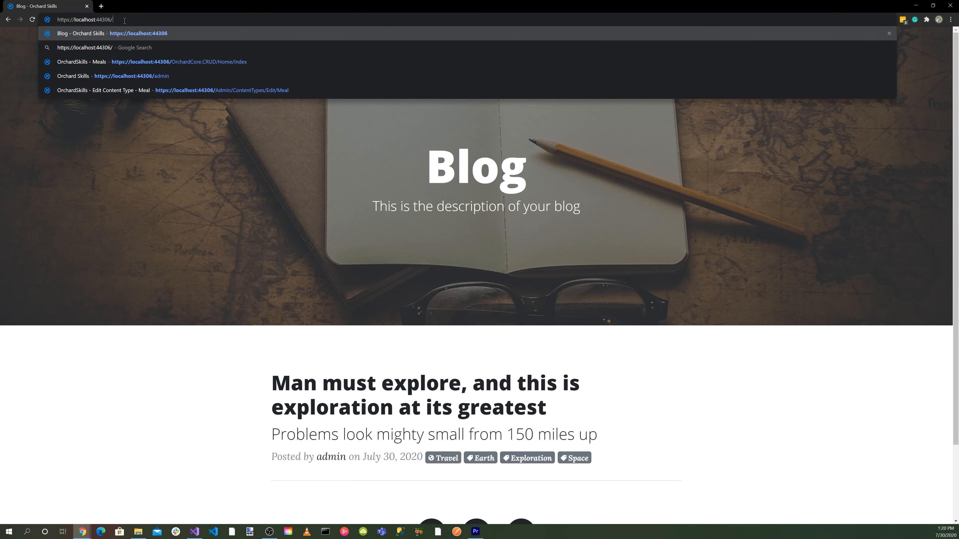
type("admin")
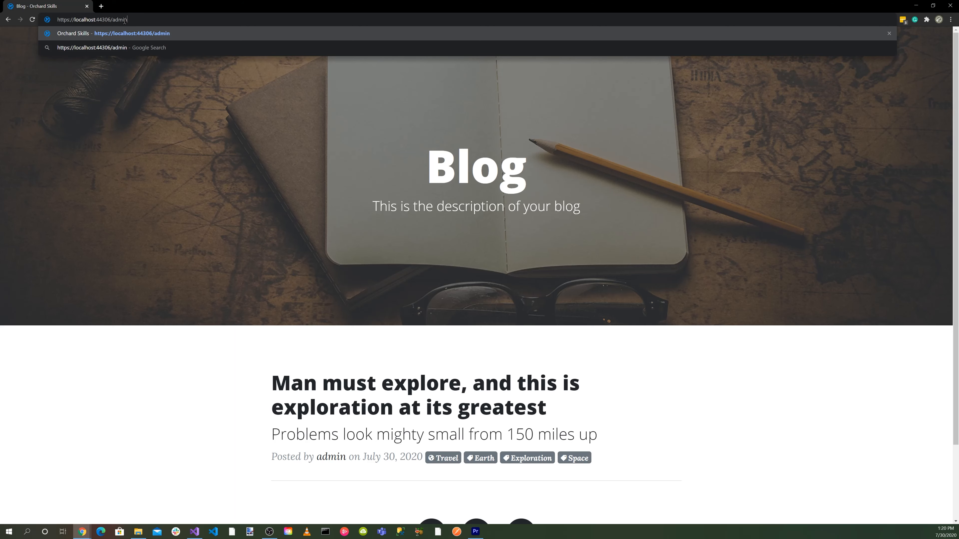
key("Return")
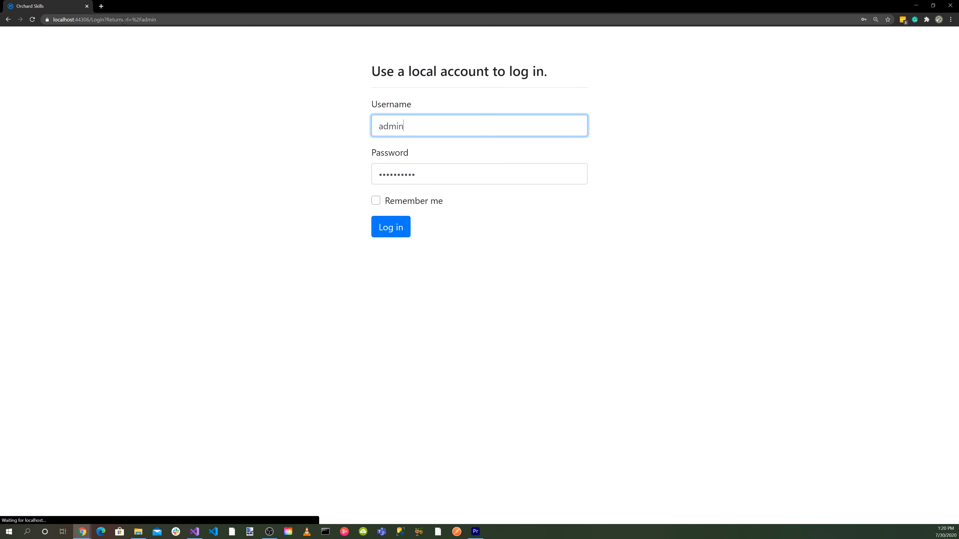
left_click(391, 229)
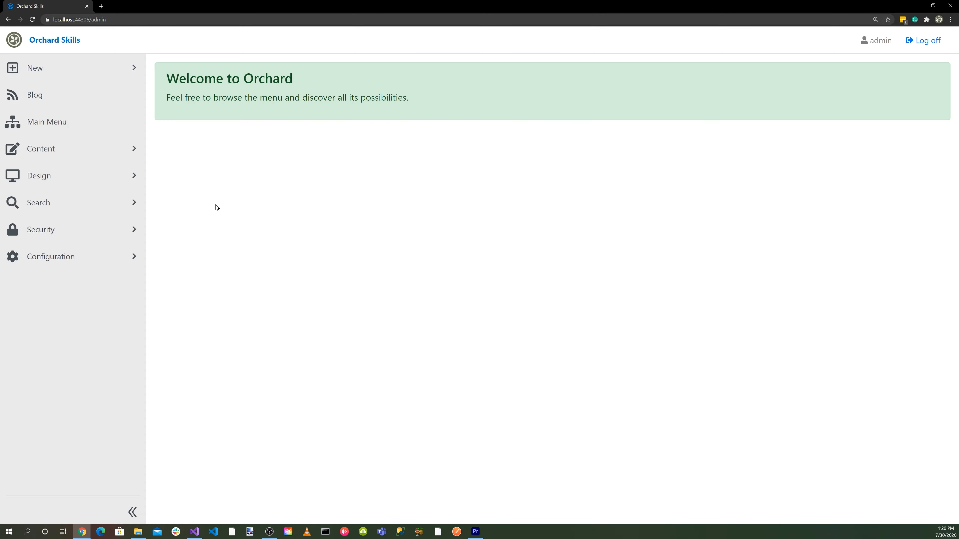
Find the workflow features in the configuration and enable HTTP Workflows Activities and Workflows together
left_click(69, 258)
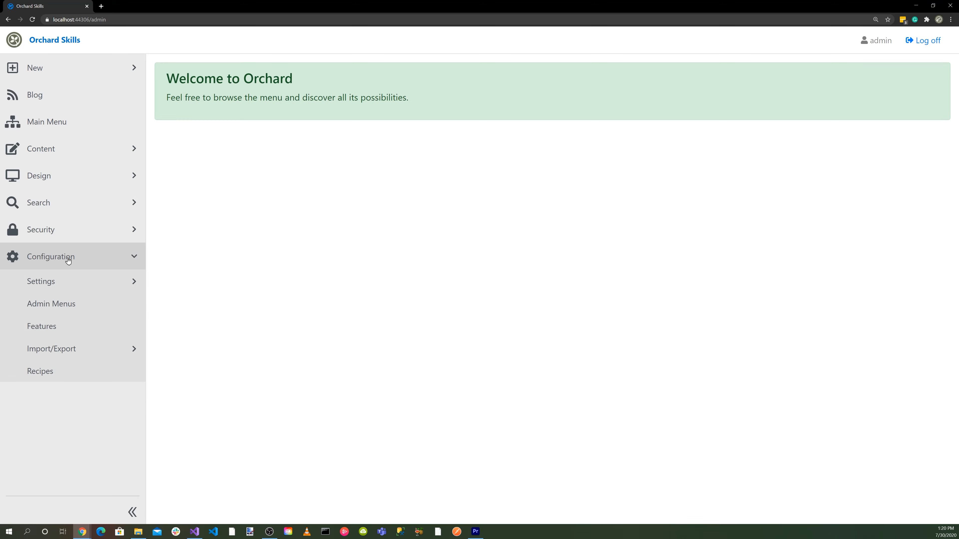
left_click(71, 333)
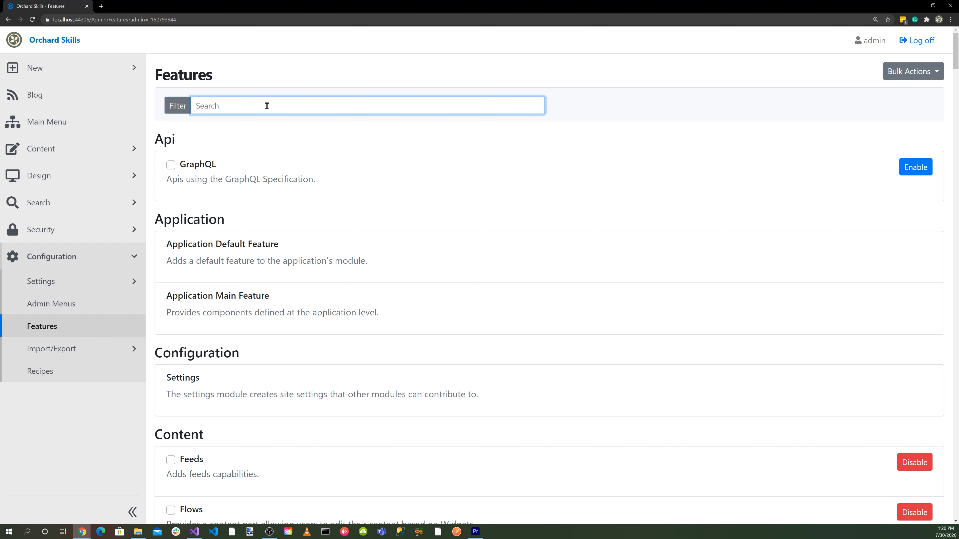
type("workflow")
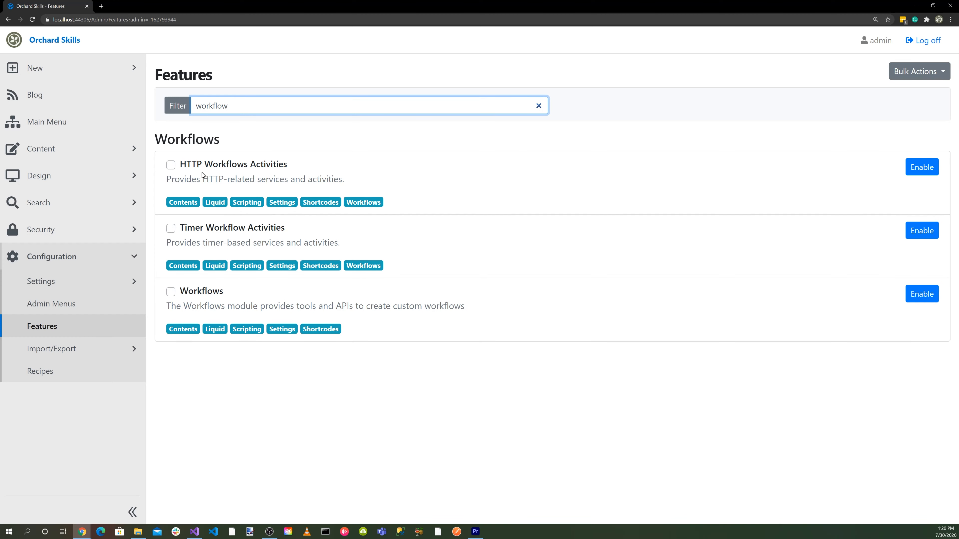
left_click(171, 166)
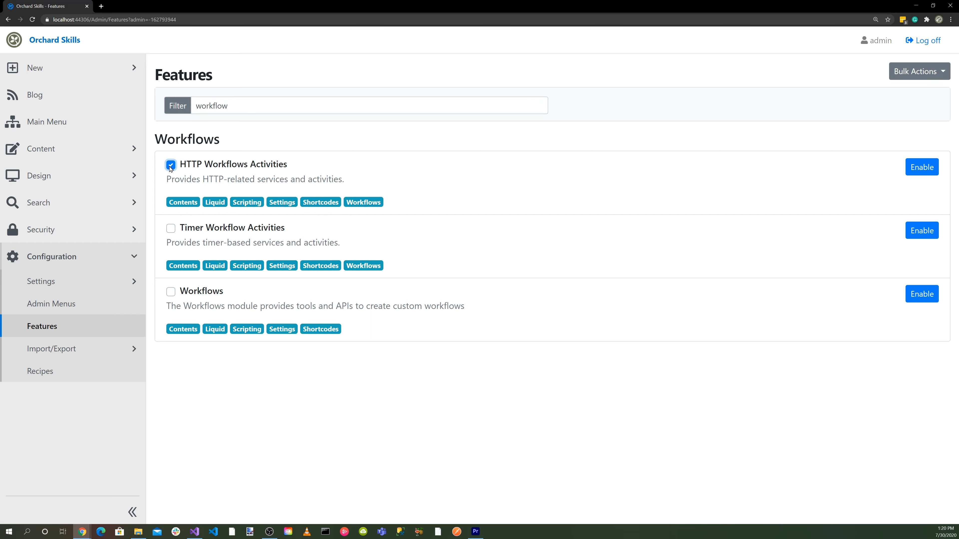
left_click(171, 295)
left_click(934, 74)
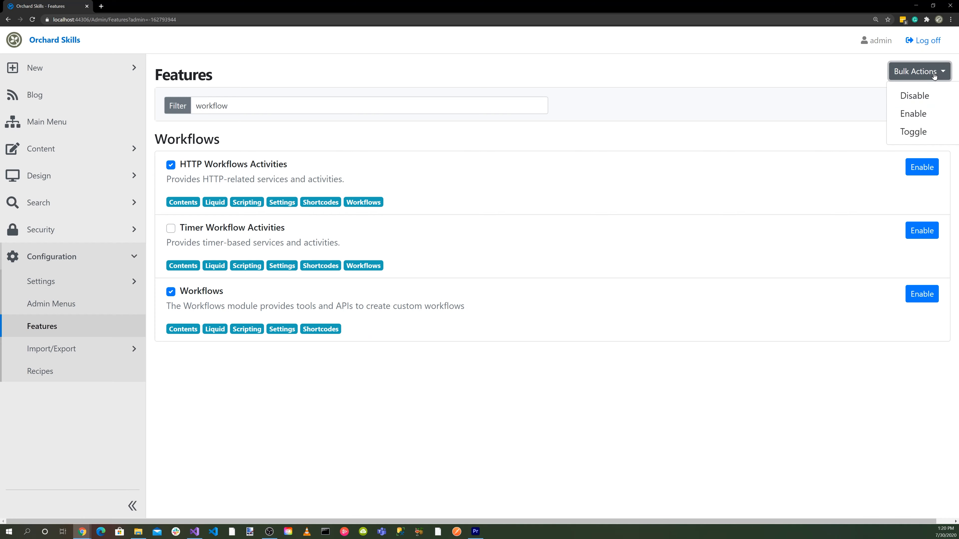
left_click(913, 113)
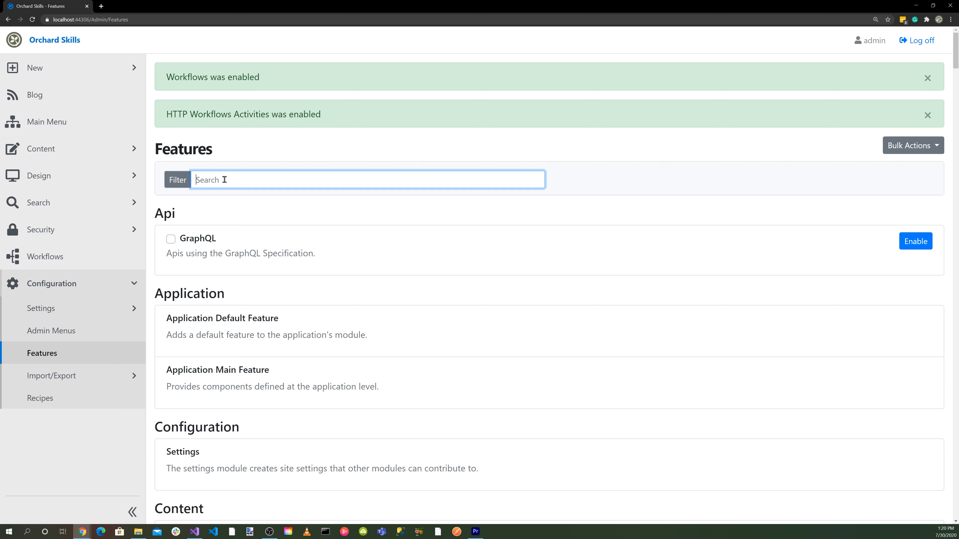
Enable the Forms feature and the Email messaging feature
type("F")
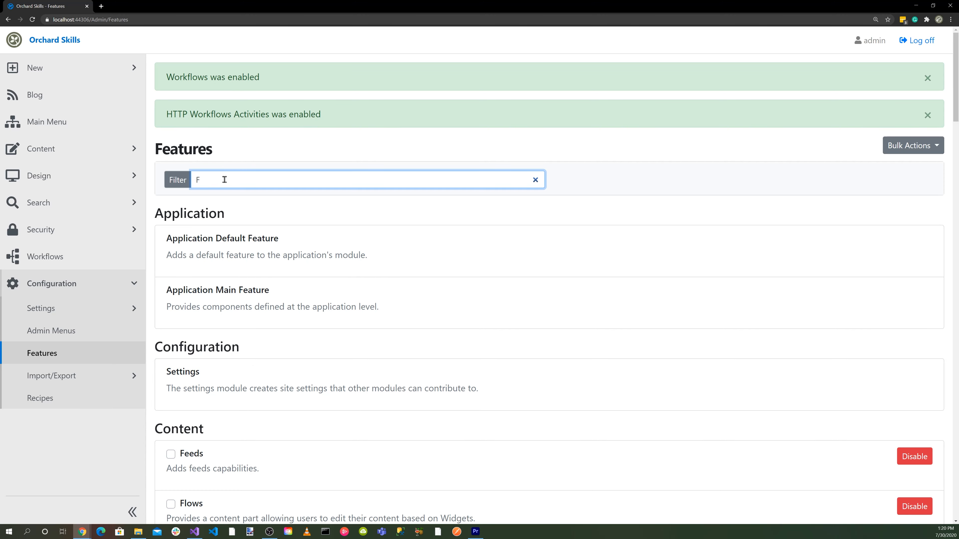
type("orms")
left_click(172, 241)
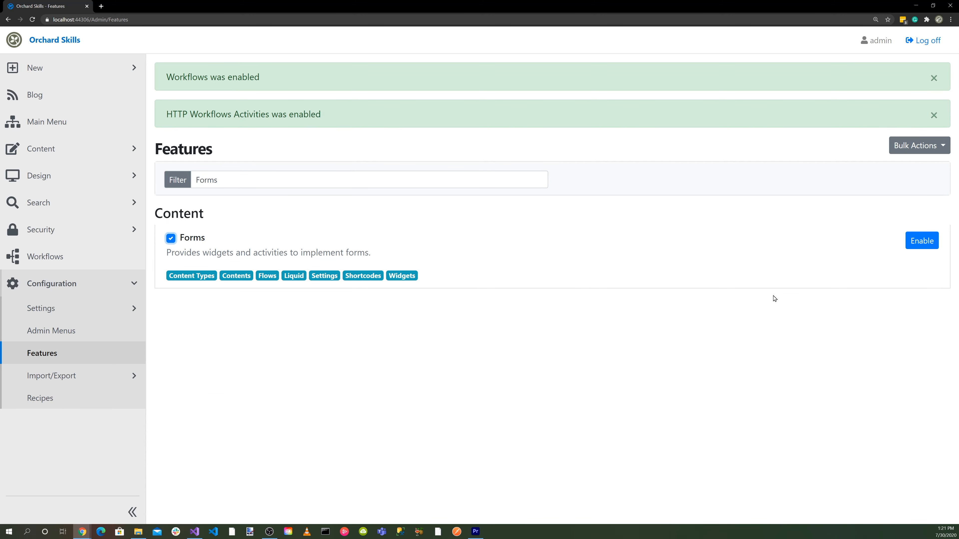
left_click(922, 242)
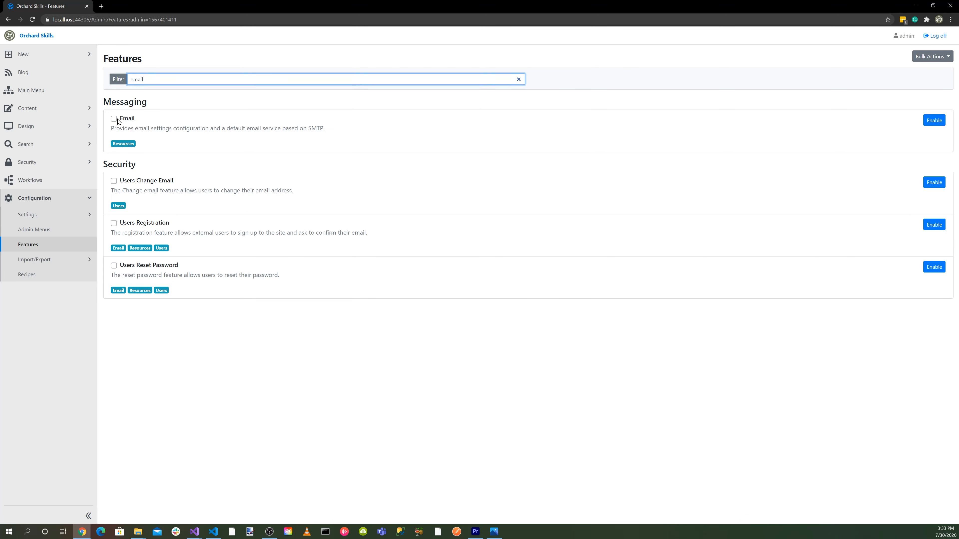
left_click(117, 120)
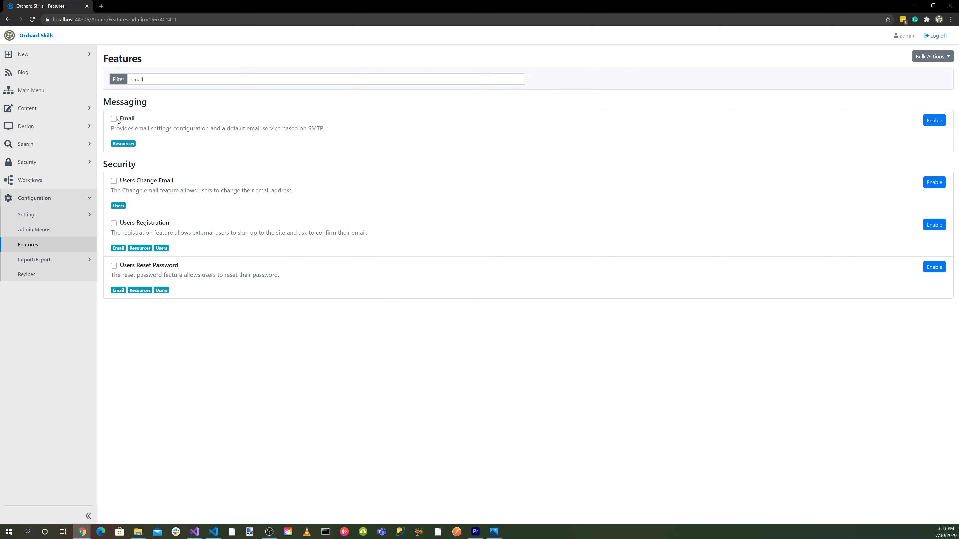
left_click(934, 121)
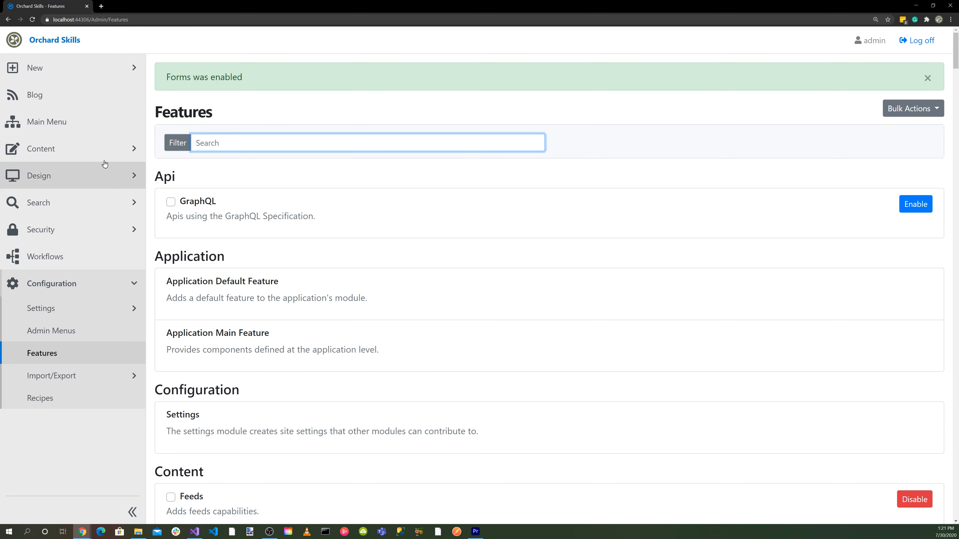
Create a new content type with the display name Message and add the Title part to it
left_click(94, 149)
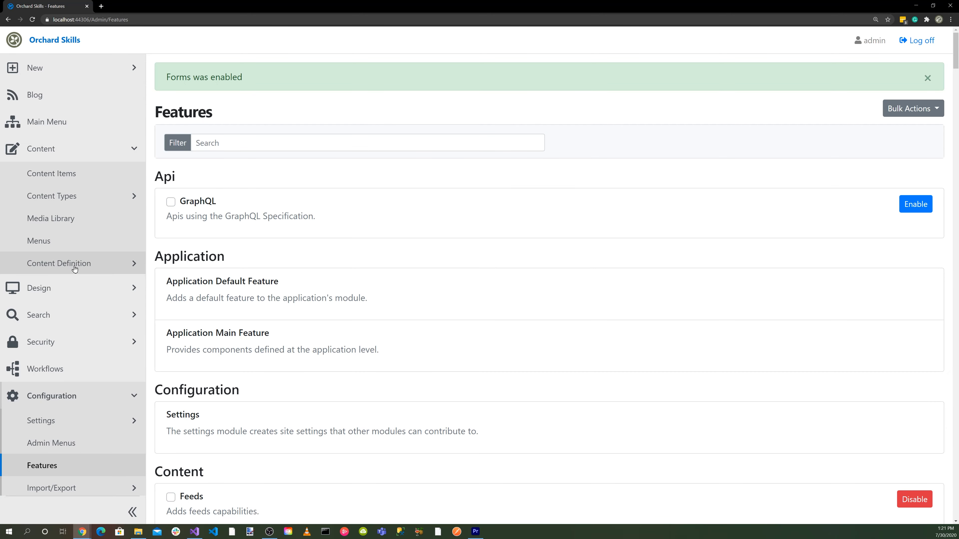
left_click(75, 269)
left_click(70, 293)
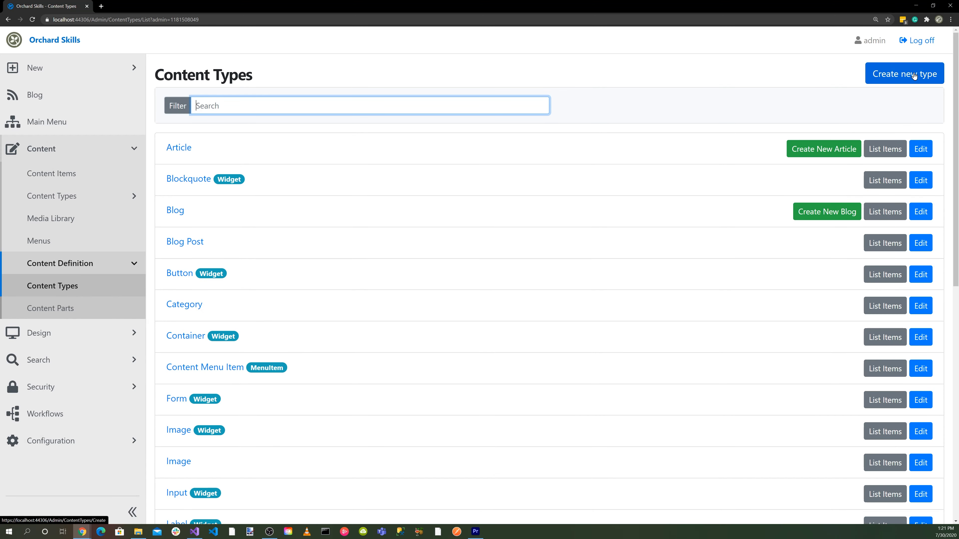
left_click(922, 74)
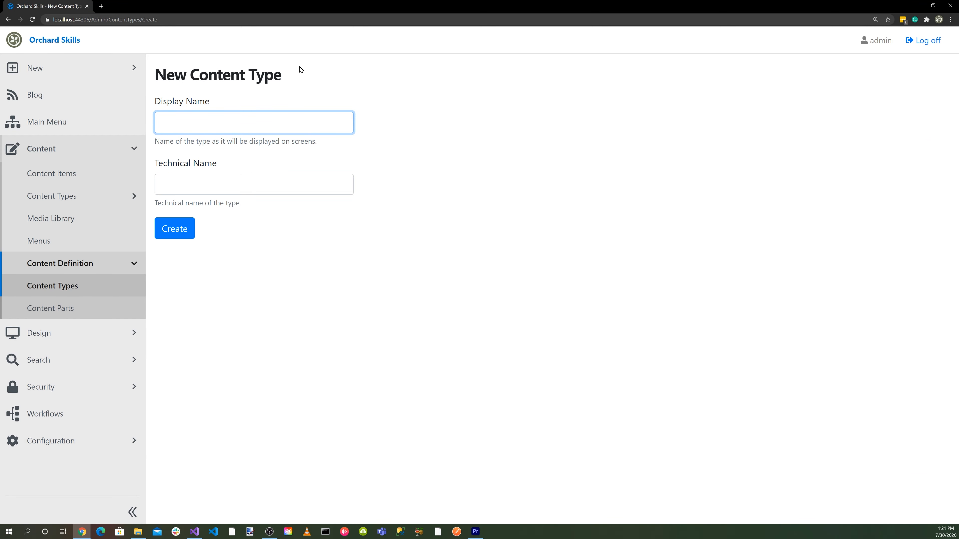
type("Message")
left_click(182, 231)
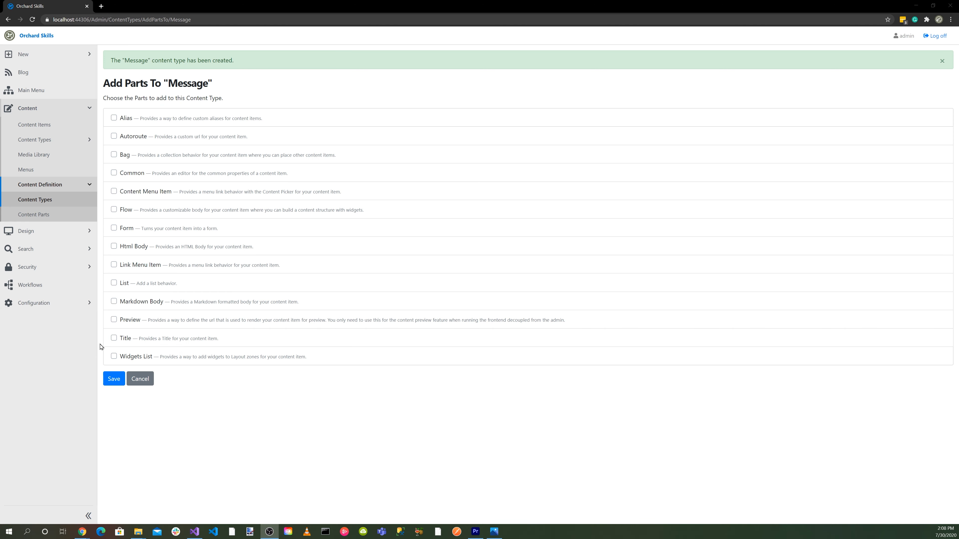
left_click(114, 338)
left_click(114, 378)
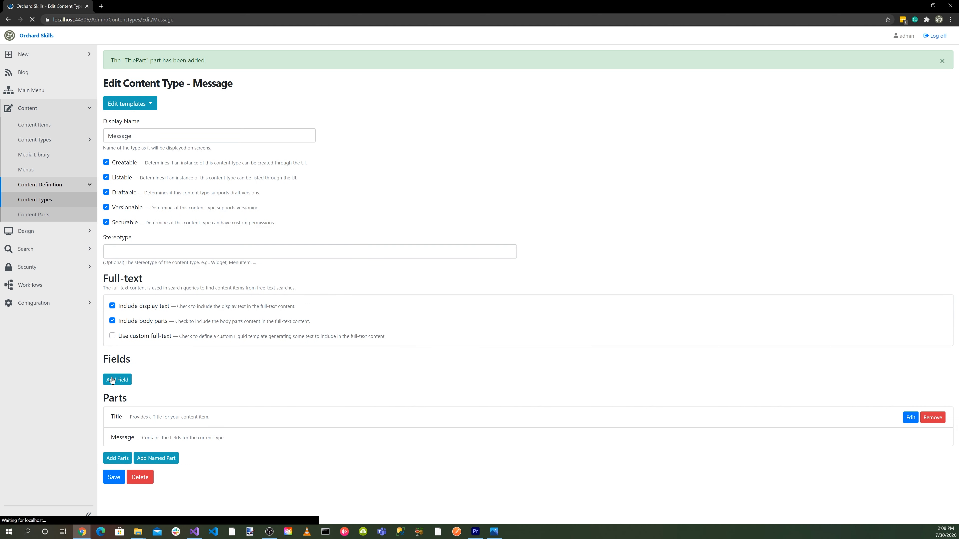
Try to turn off the Creatable, Listable and Securable options of the Message content type
left_click(106, 165)
left_click(106, 178)
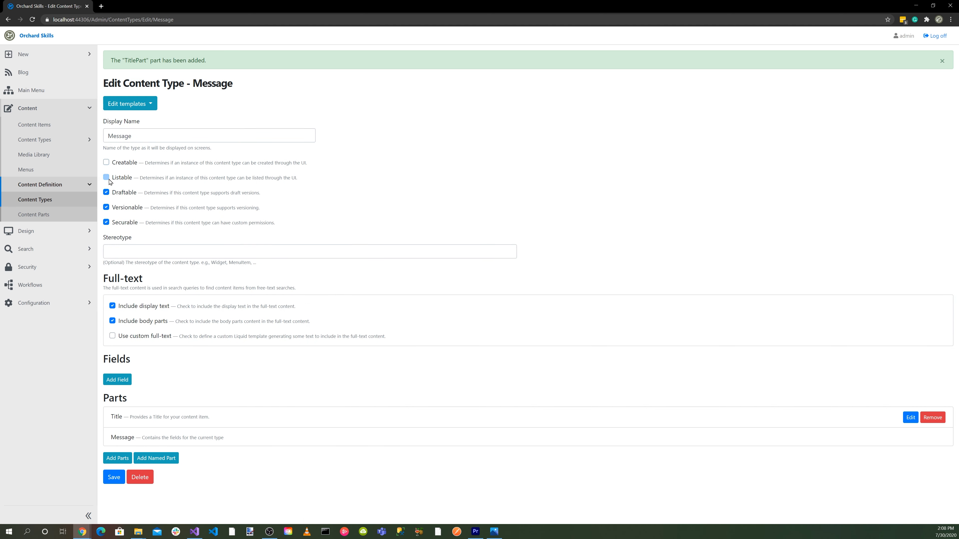
left_click(106, 223)
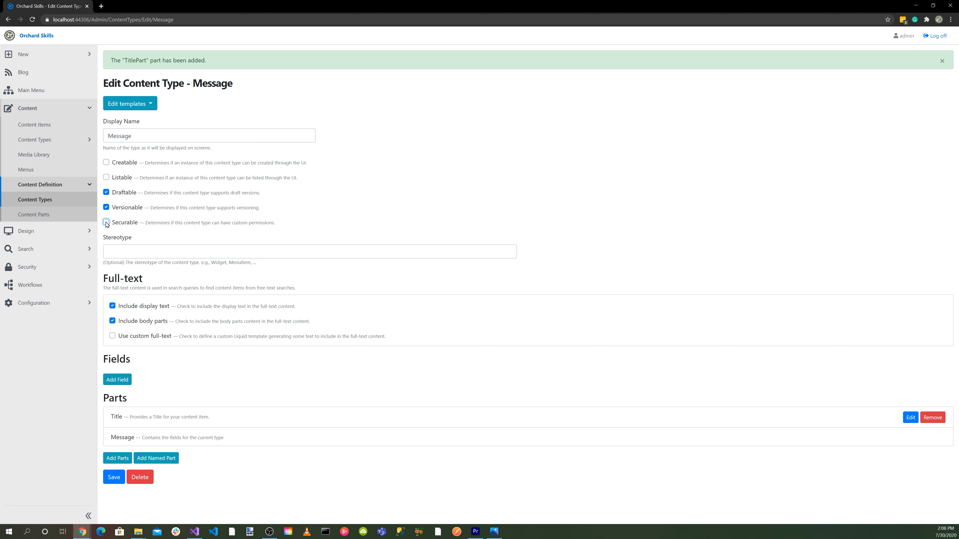
Add a Text Field named FullName to the Message content type
left_click(117, 379)
left_click(144, 92)
type("Full")
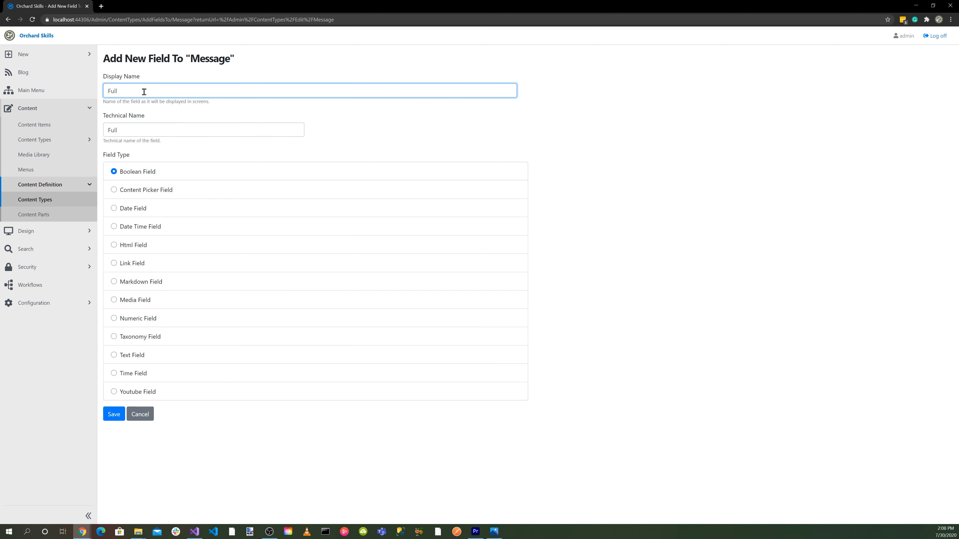
type("Name")
left_click(114, 356)
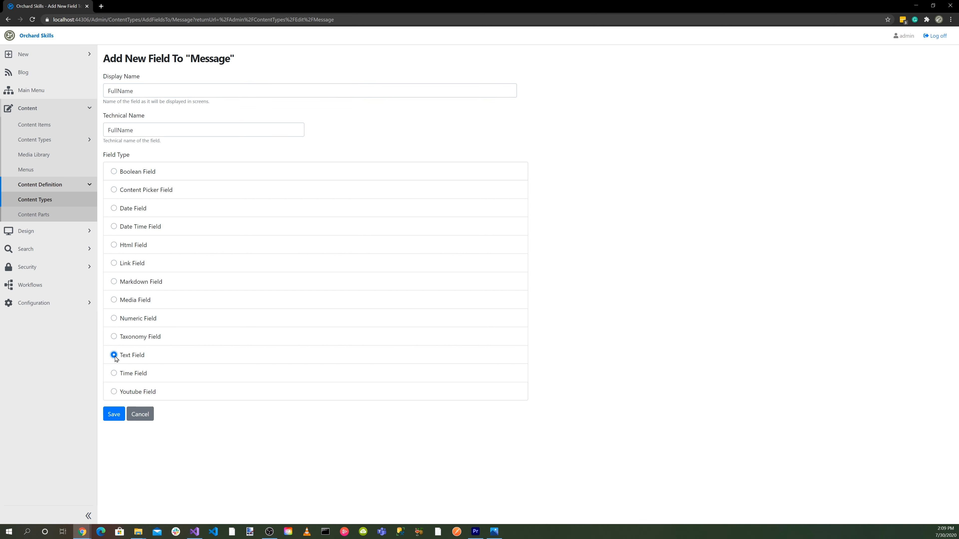
left_click(114, 416)
Add a Text Field named Email to the Message content type
left_click(119, 403)
left_click(129, 92)
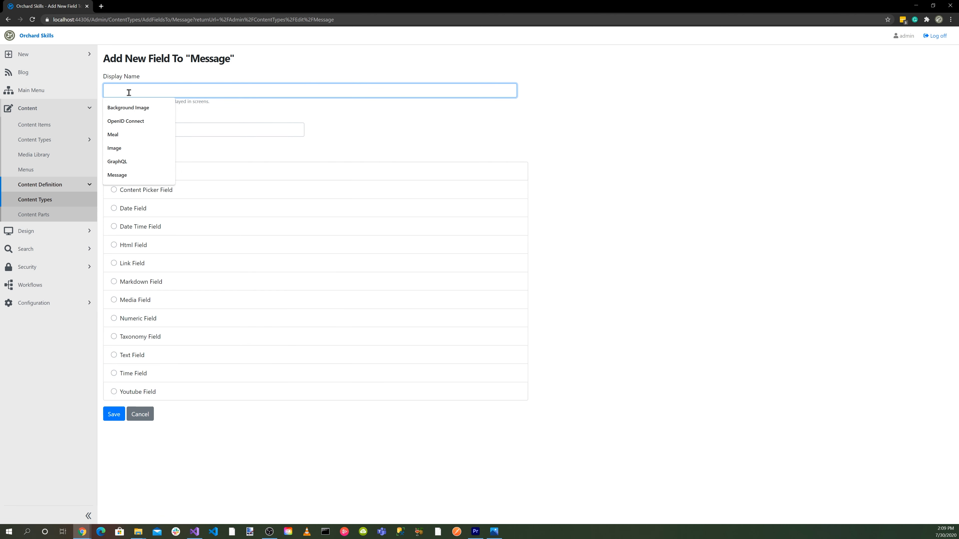
type("Email")
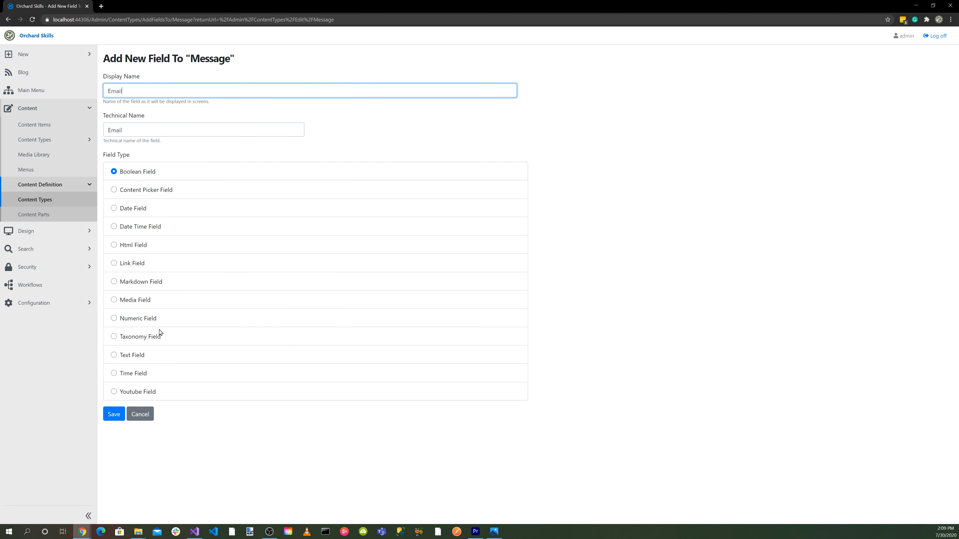
left_click(115, 357)
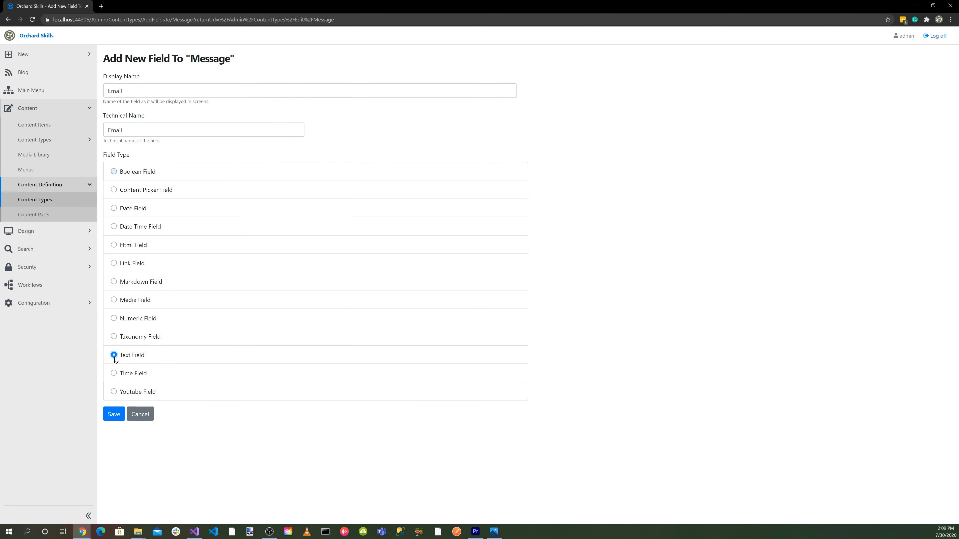
left_click(114, 414)
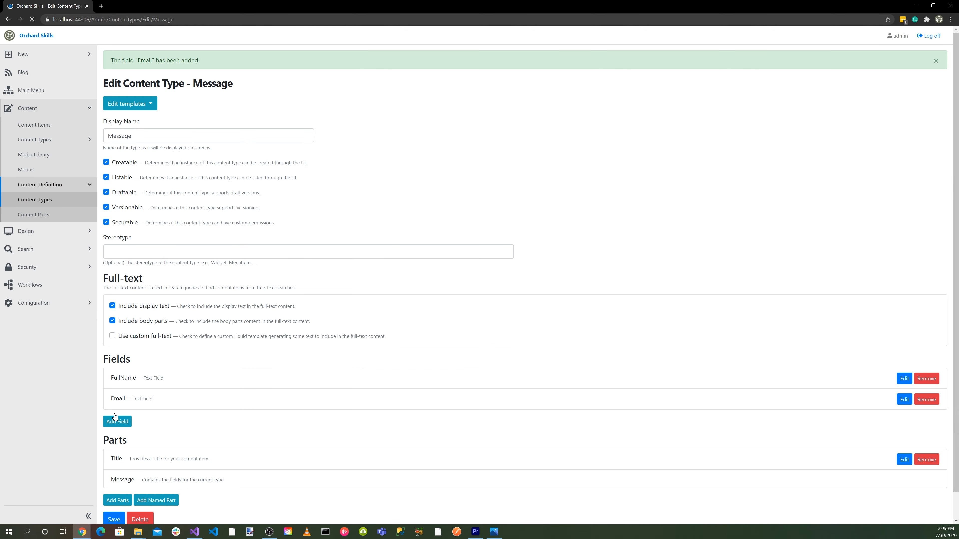
Make the Email field of the Message type required, set its editor type to Email, and save its settings
left_click(903, 401)
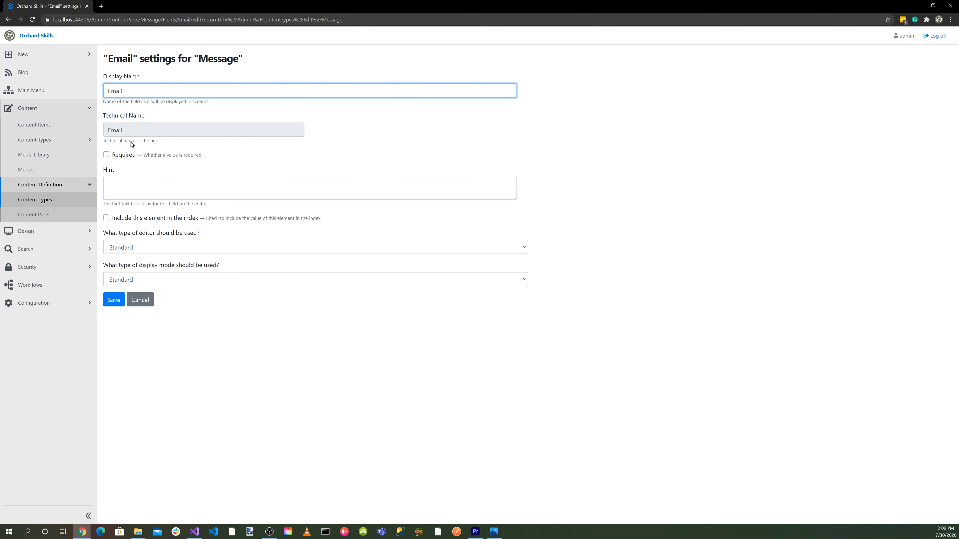
left_click(106, 155)
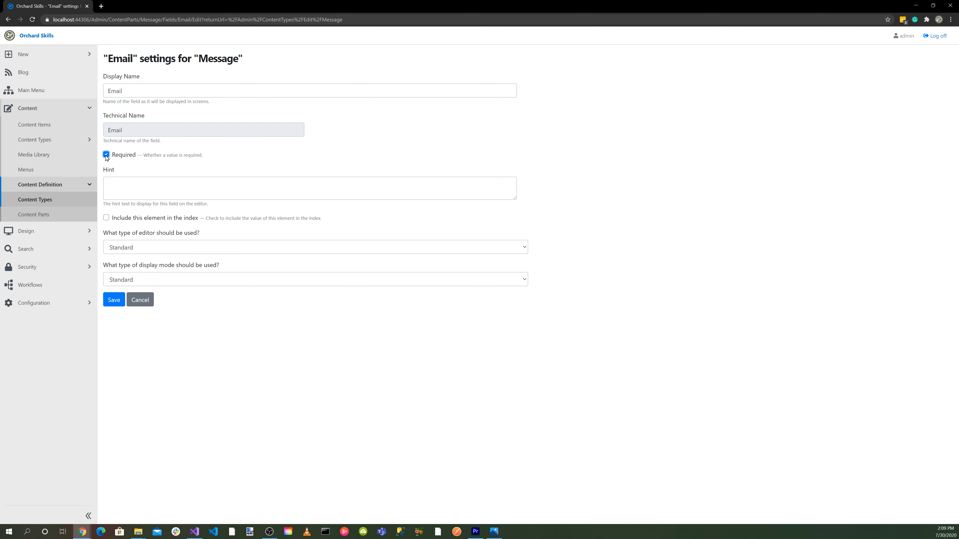
left_click(512, 250)
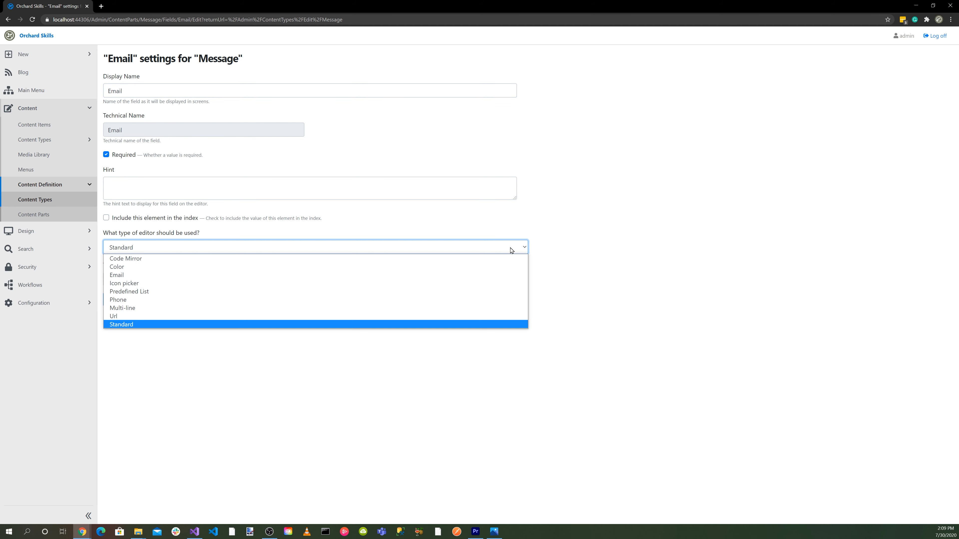
left_click(370, 279)
left_click(112, 301)
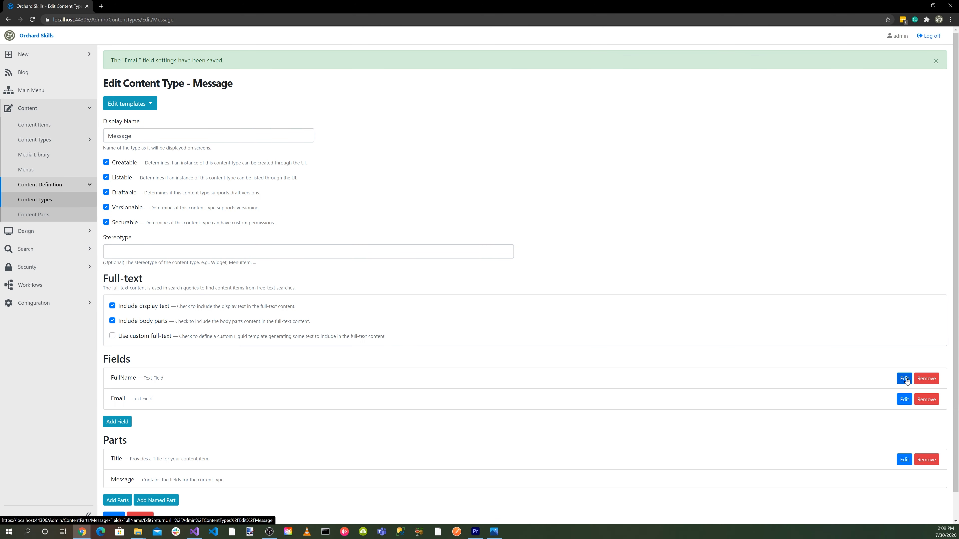
Make the FullName field of the Message type required and save its settings
left_click(905, 379)
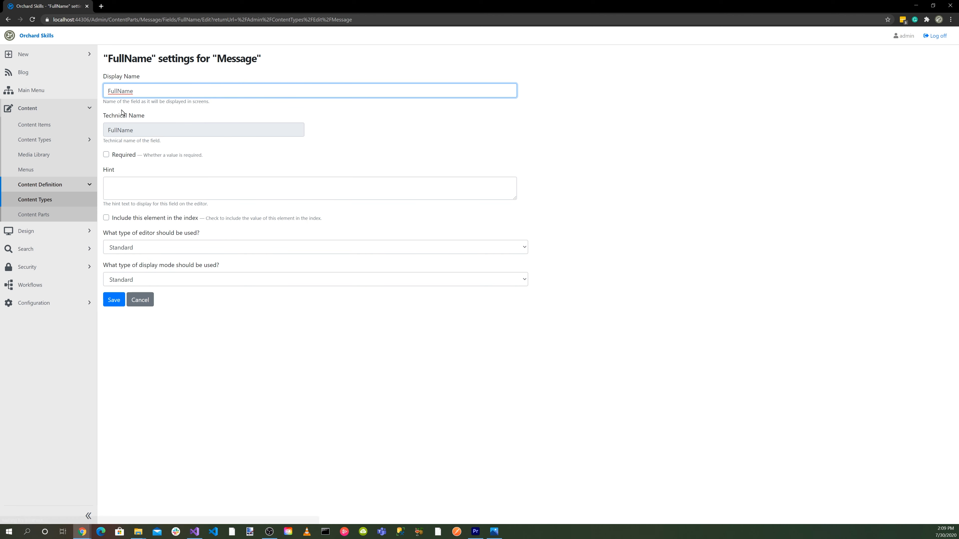
left_click(106, 154)
left_click(113, 302)
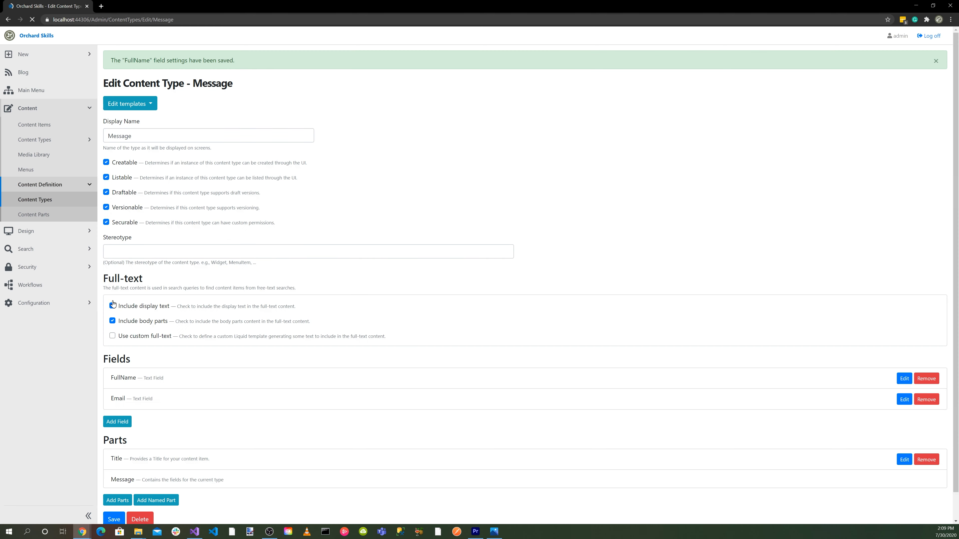
Add a Text Field named Message to the Message content type
left_click(120, 423)
type("Message")
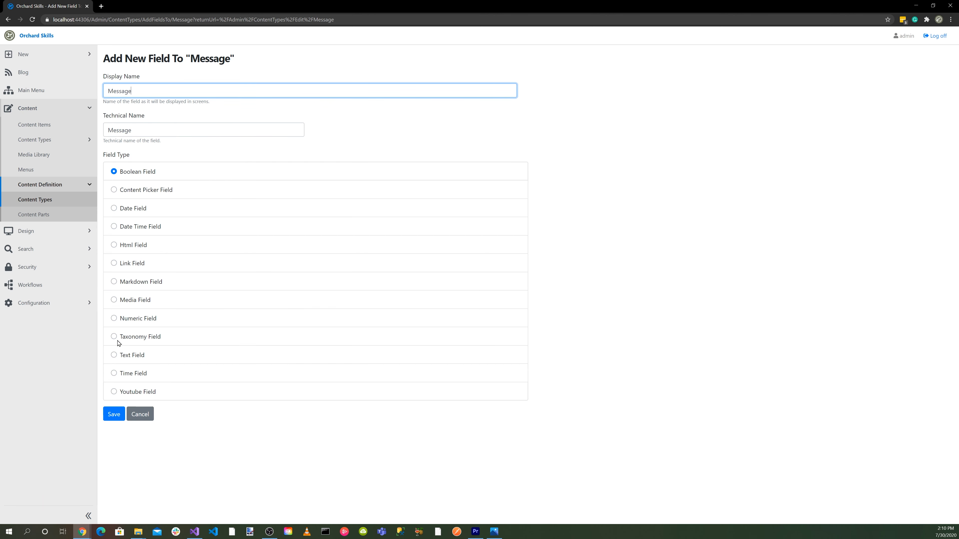
left_click(113, 356)
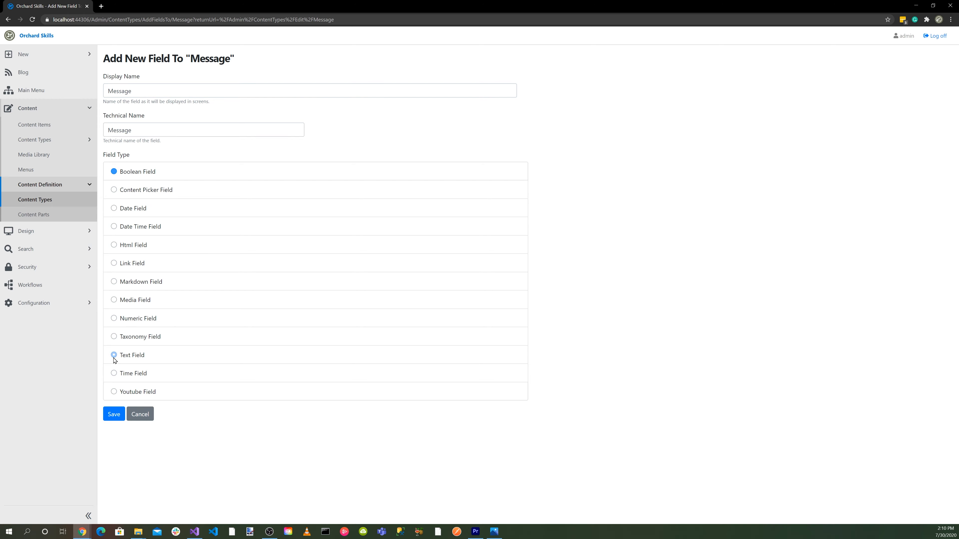
left_click(115, 415)
Make the Message field of the Message type required and save its settings
scroll(491, 408, "down", 1)
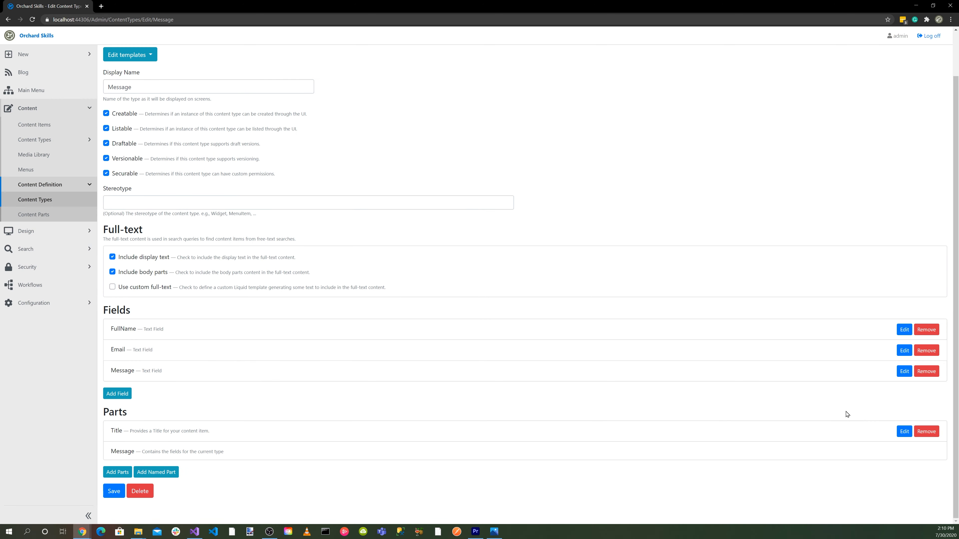
left_click(905, 371)
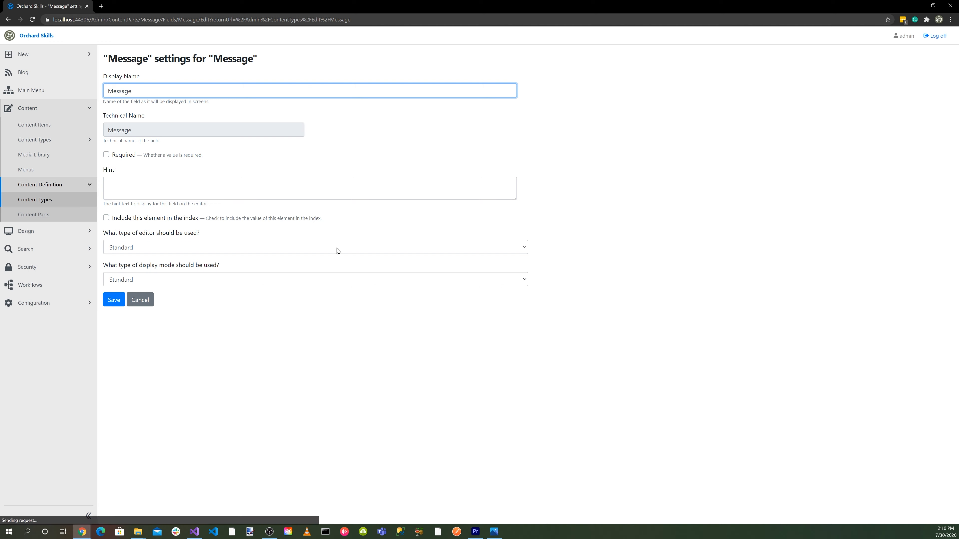
left_click(106, 155)
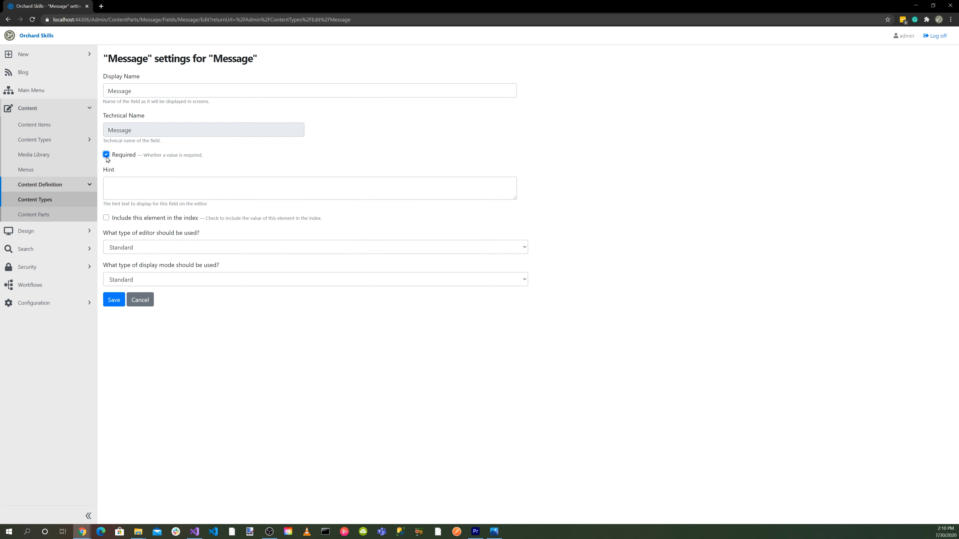
left_click(114, 304)
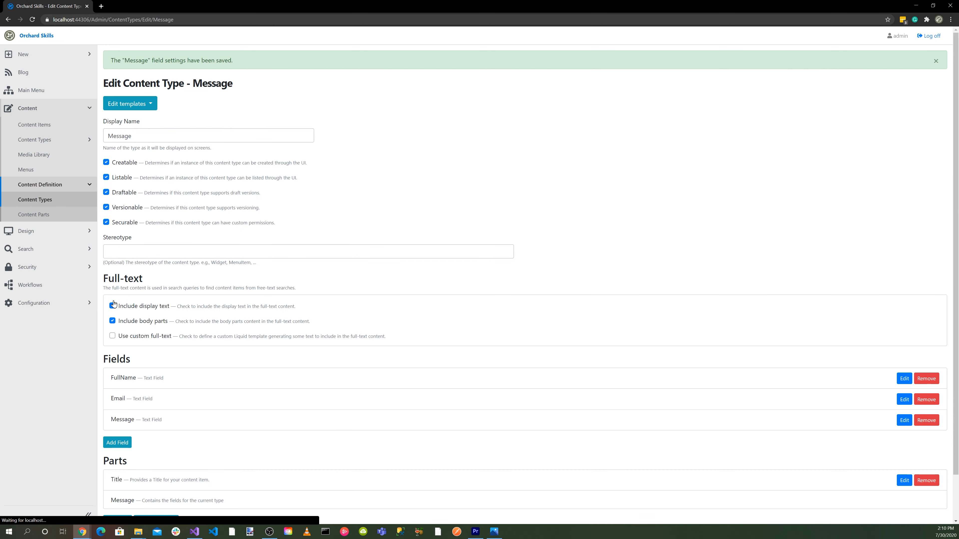
Create a new content type with the display name Subscriber and add the Title part to it
scroll(375, 356, "down", 1)
scroll(374, 355, "up", 1)
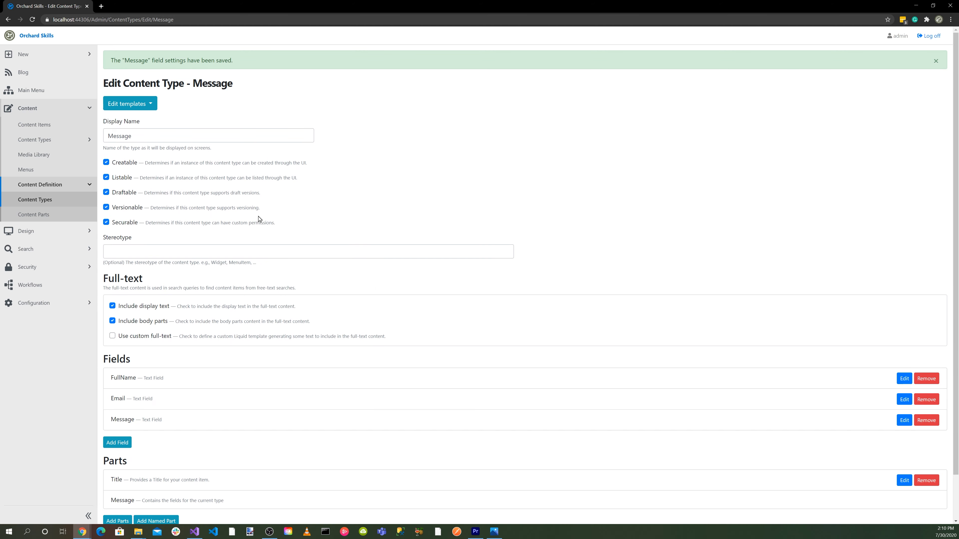
left_click(40, 200)
left_click(920, 57)
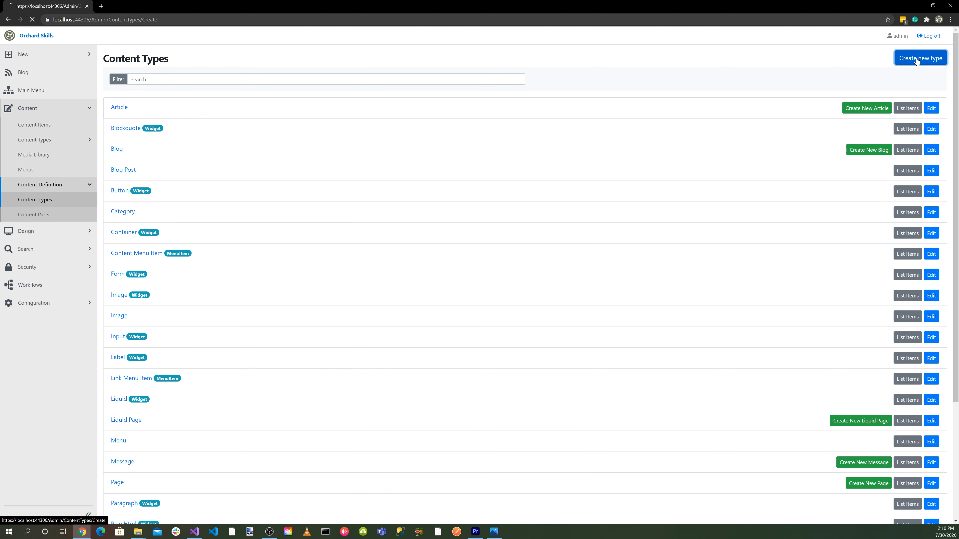
left_click(131, 89)
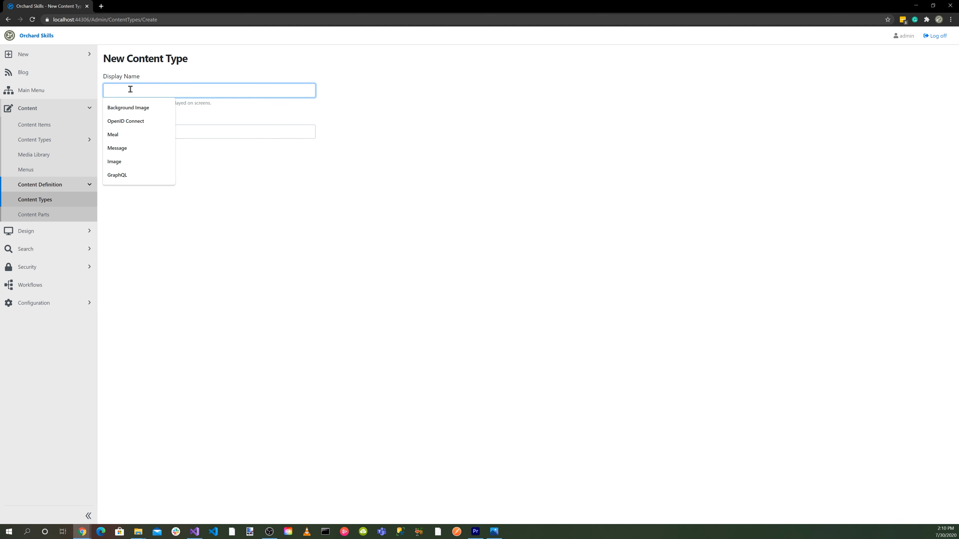
type("Subscriber")
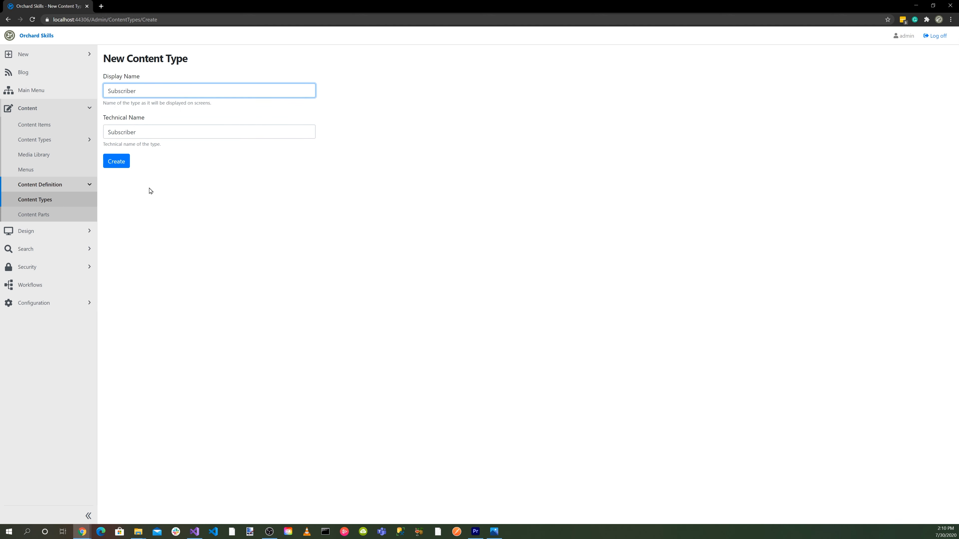
left_click(115, 161)
left_click(114, 339)
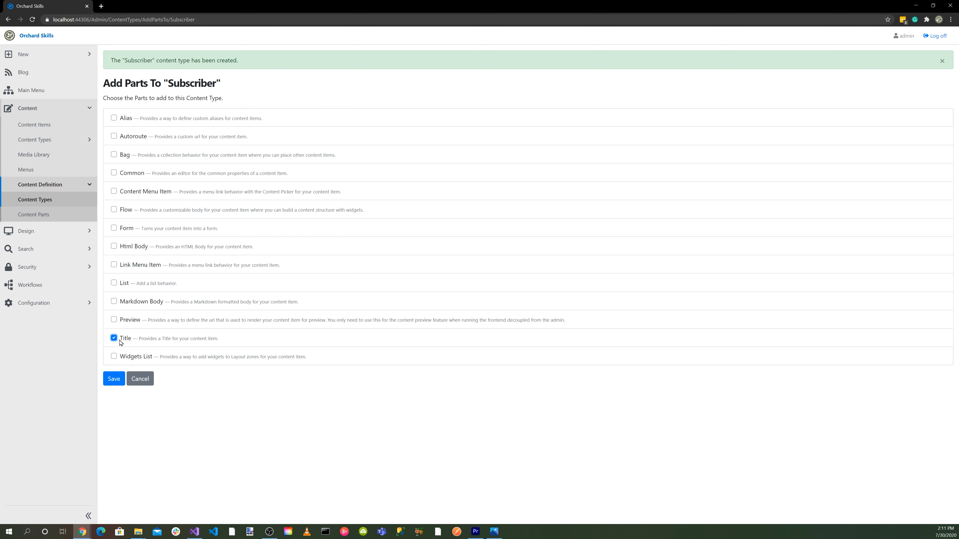
left_click(114, 379)
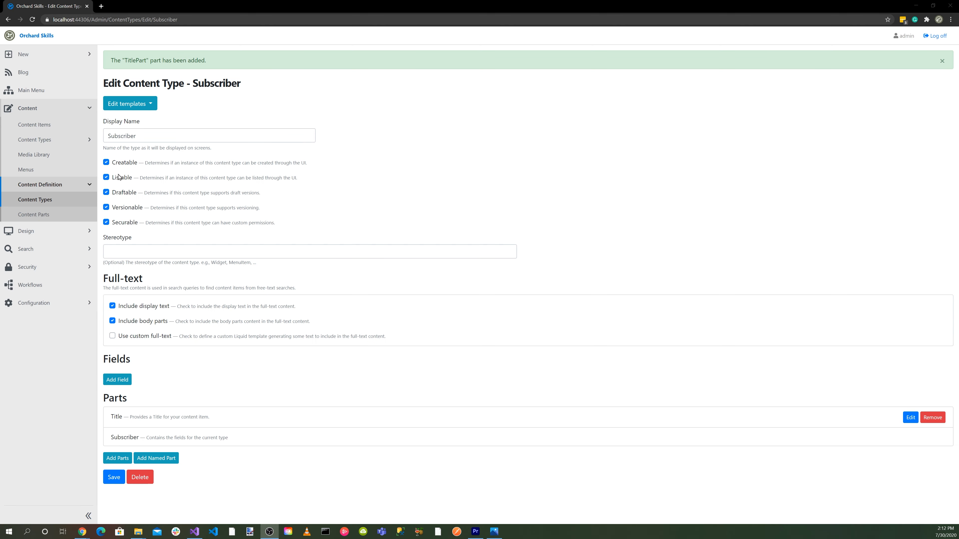
Try to turn off the Creatable, Listable and Securable options of the Subscriber content type
left_click(106, 163)
left_click(106, 178)
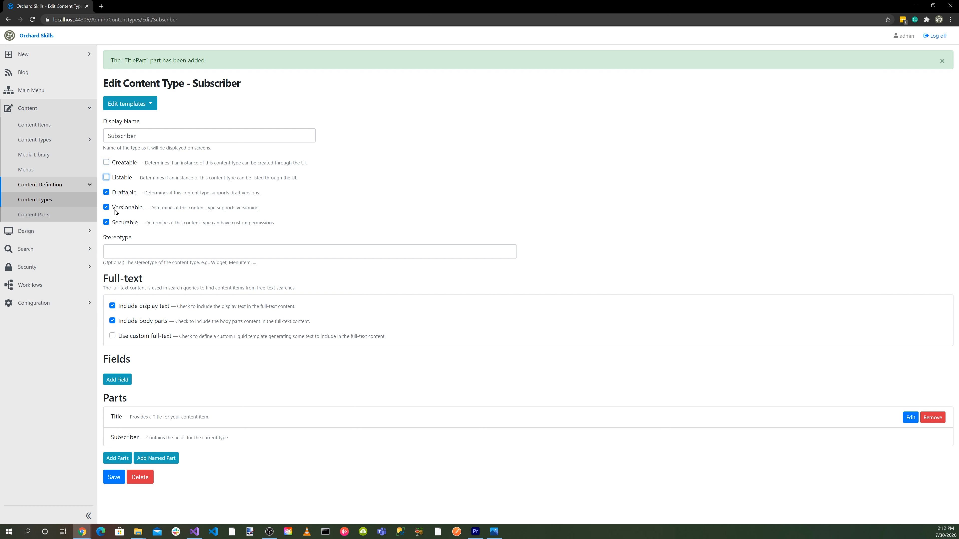
left_click(107, 222)
Add a Text Field named FirstName to the Subscriber content type
left_click(117, 380)
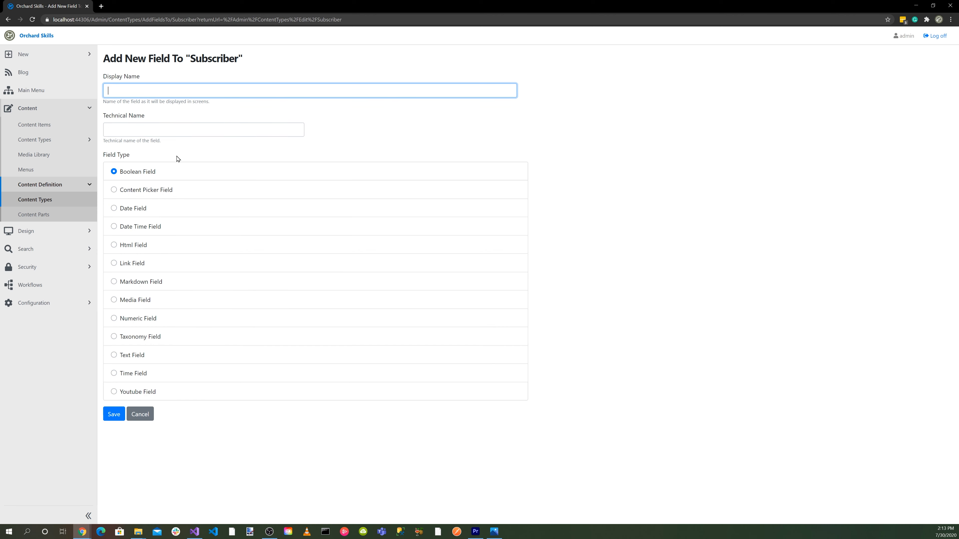
left_click(138, 93)
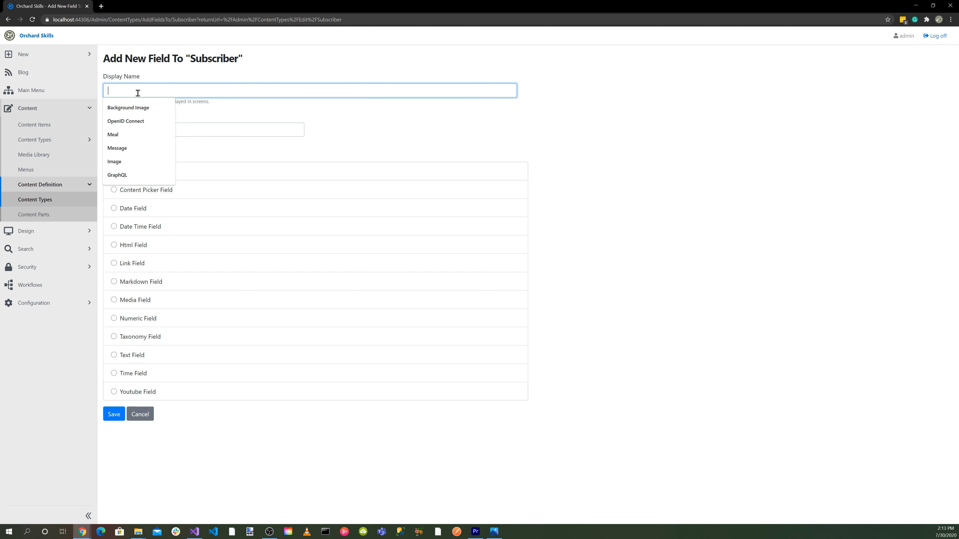
type("FirstName")
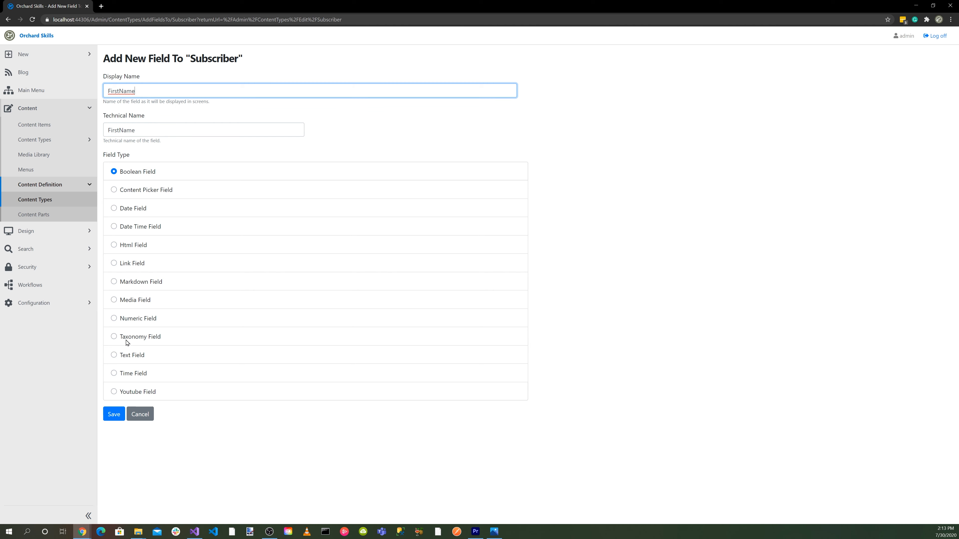
left_click(114, 356)
left_click(115, 414)
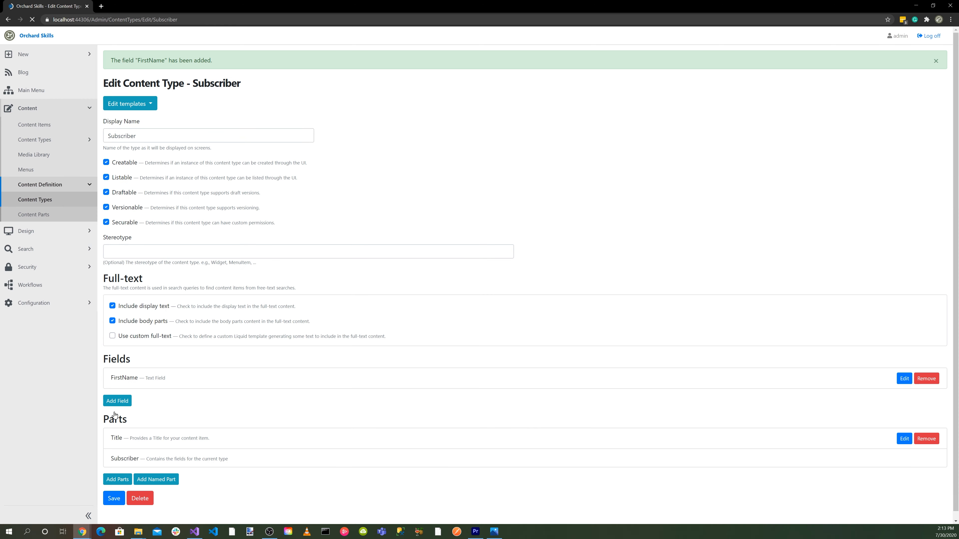
Make the FirstName field of the Subscriber type required and save its settings
left_click(905, 379)
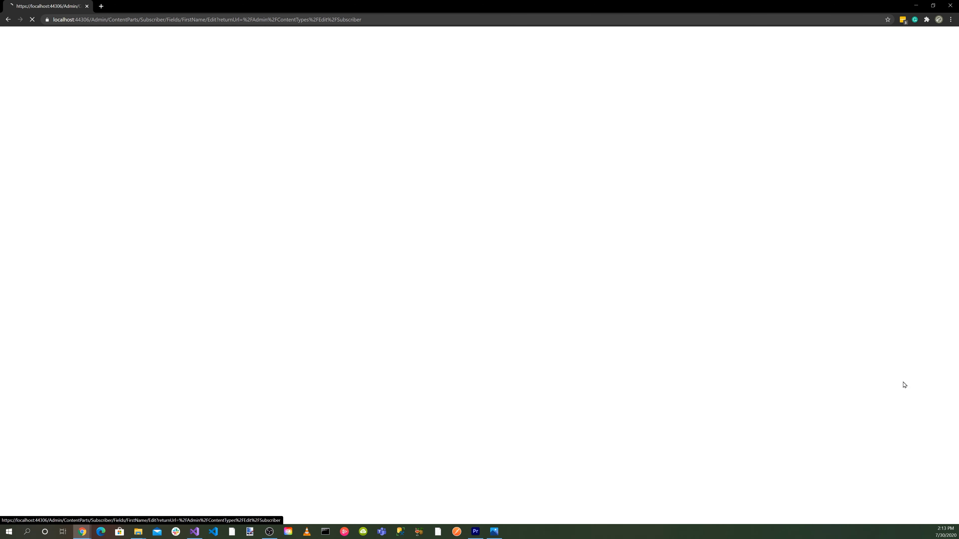
left_click(107, 155)
left_click(114, 302)
Add a Text Field named LastName to the Subscriber content type
left_click(117, 402)
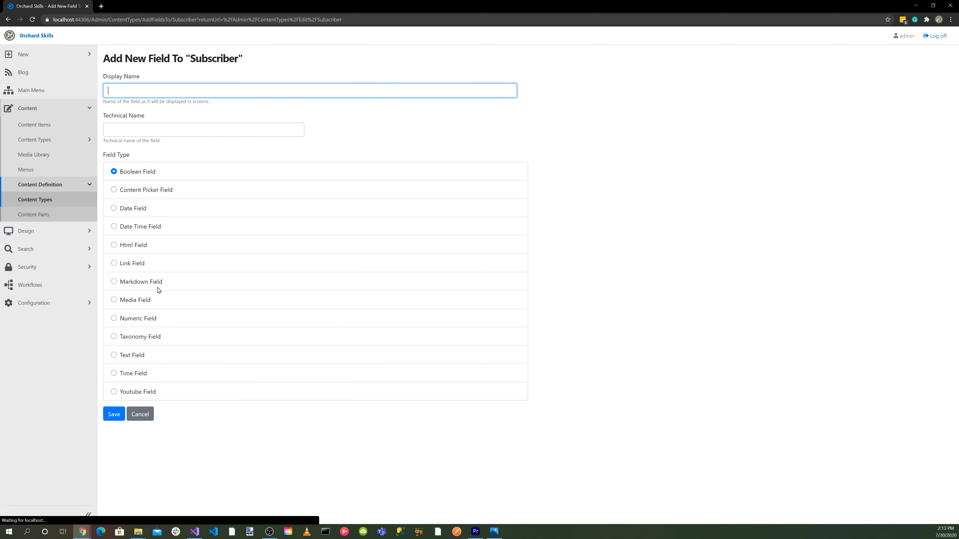
type("LastName")
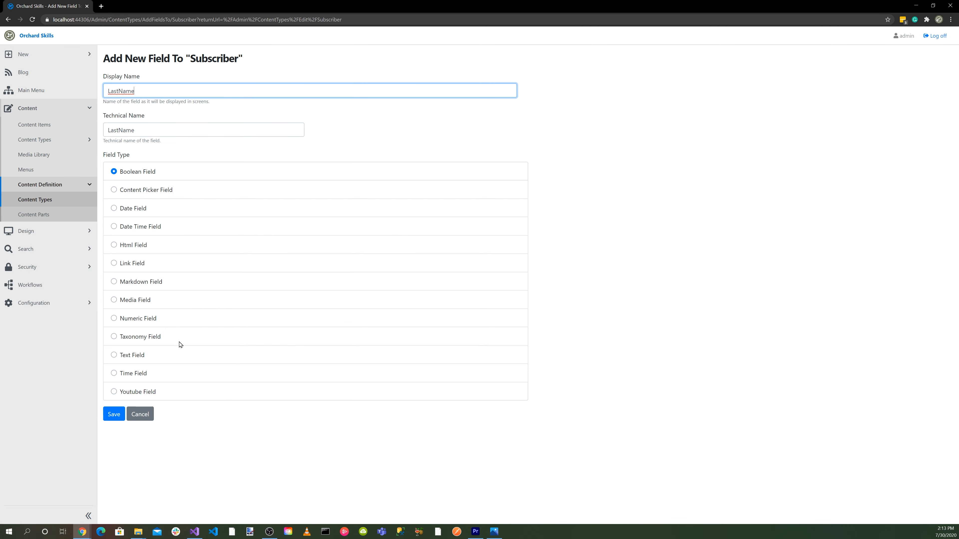
left_click(114, 356)
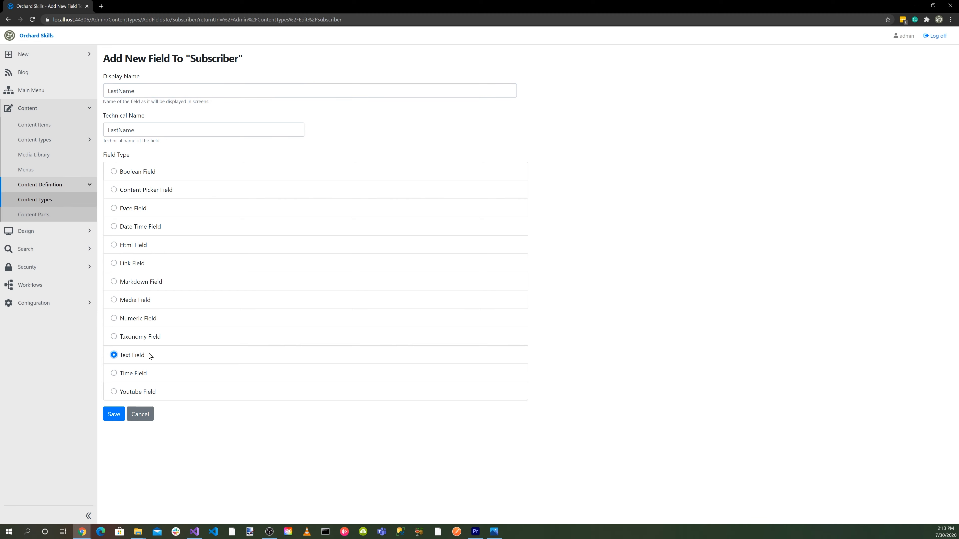
left_click(115, 415)
Make the LastName field of the Subscriber type required and save its settings
left_click(905, 400)
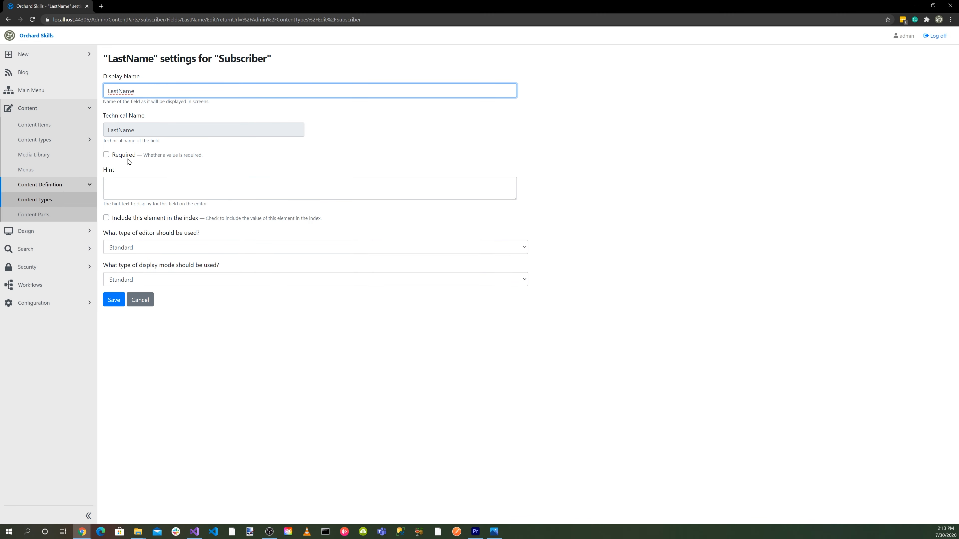
left_click(106, 154)
left_click(114, 299)
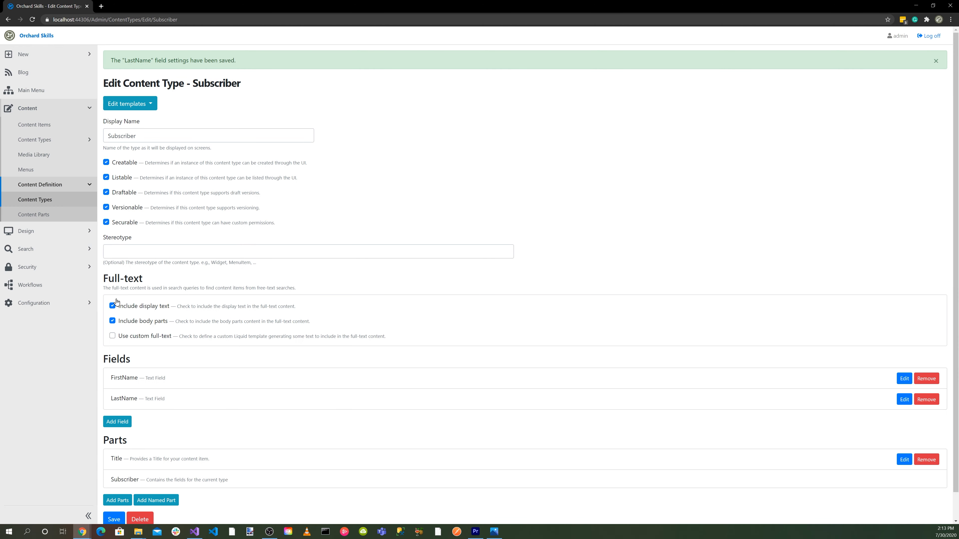
Add a Text Field named Email to the Subscriber content type
left_click(116, 422)
type("Email")
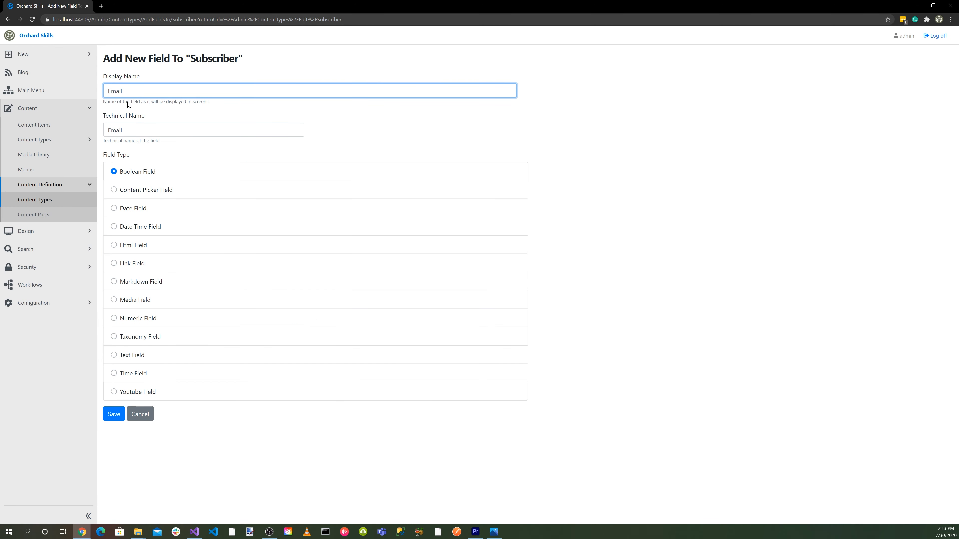
left_click(115, 357)
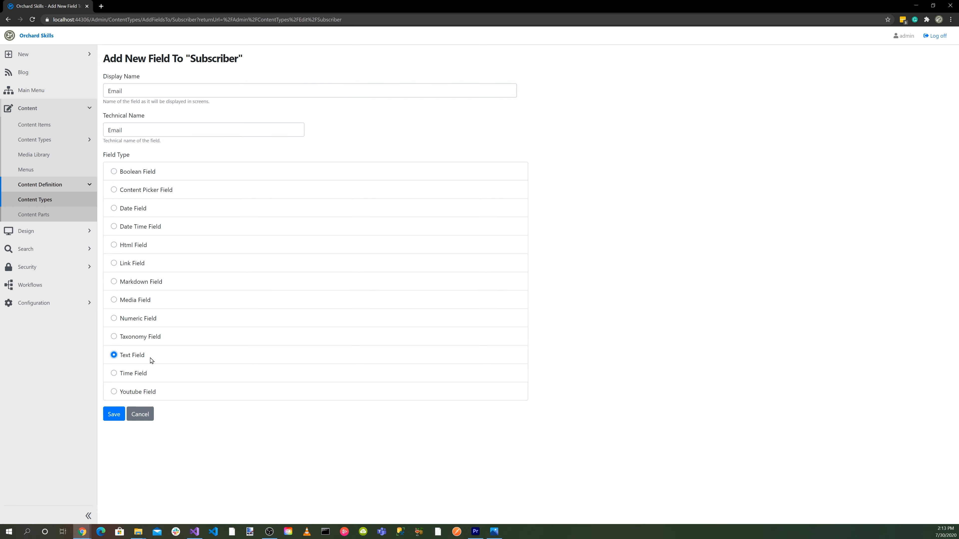
left_click(113, 414)
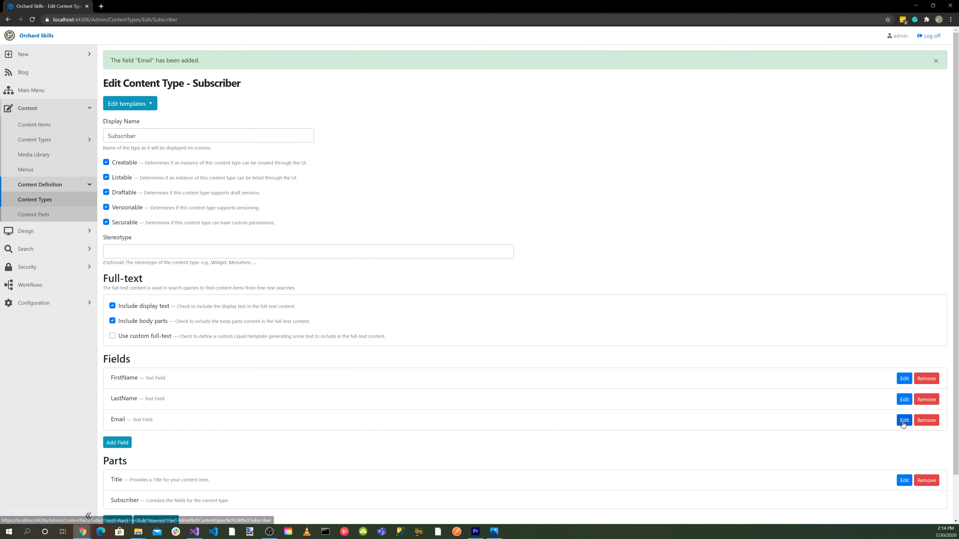
Make the Subscriber type's Email field required, set its editor type to Email, and save the settings
left_click(904, 420)
left_click(106, 154)
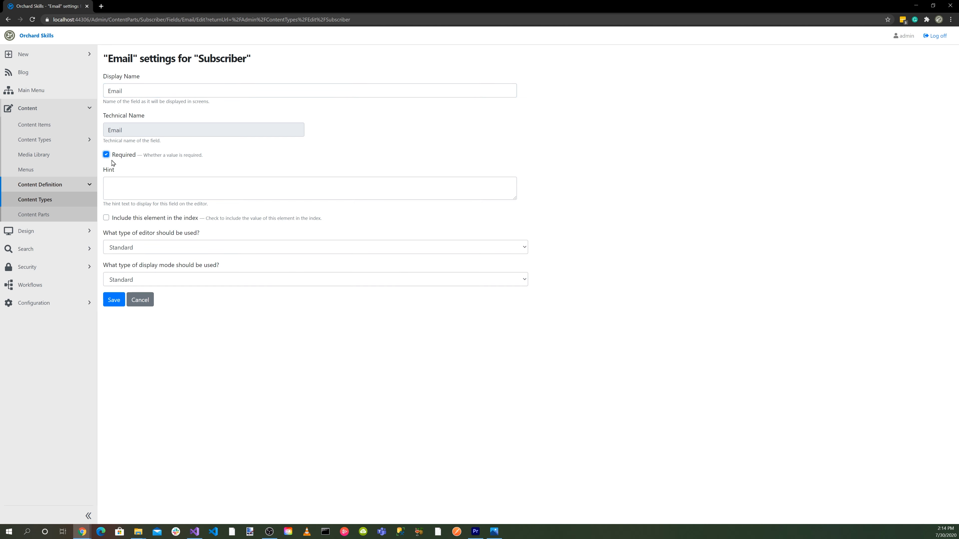
left_click(524, 250)
left_click(268, 275)
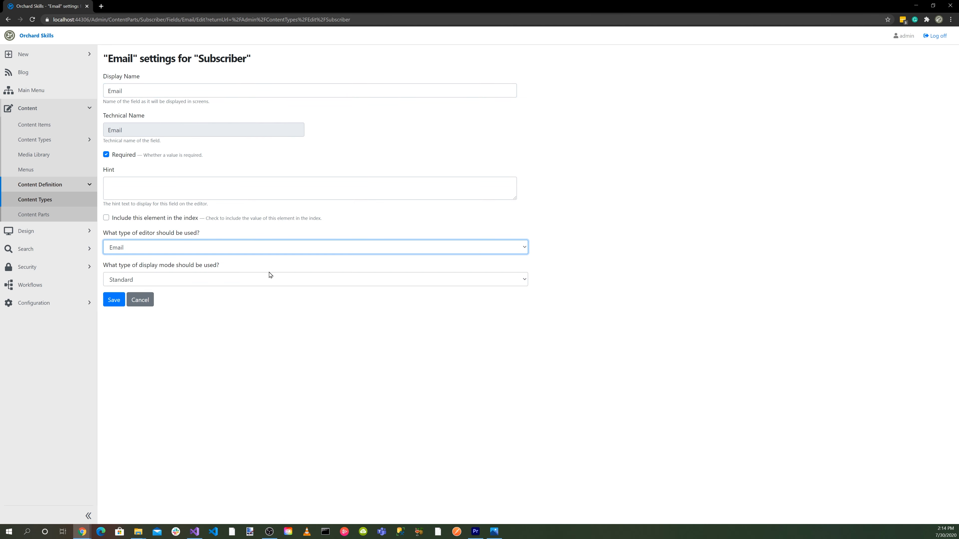
left_click(110, 300)
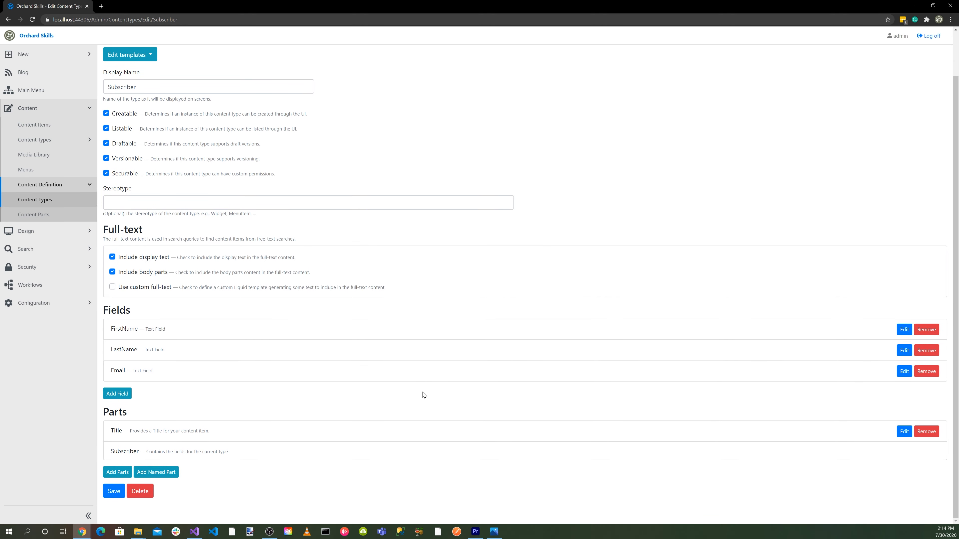
Save the Subscriber content type with its Creatable and Securable options turned off
left_click(111, 491)
left_click(108, 492)
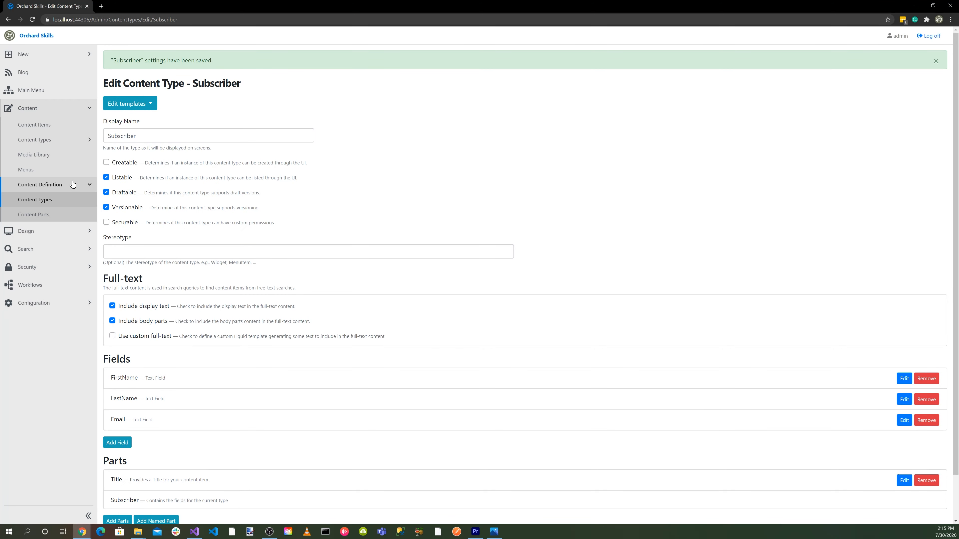
Create a new content type with the display name Messages
left_click(41, 203)
left_click(909, 61)
left_click(112, 91)
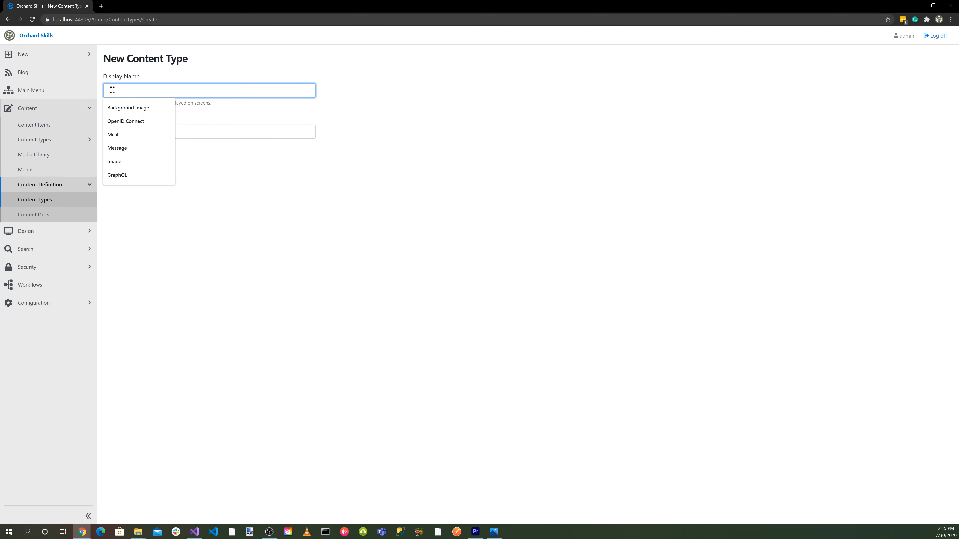
type("Messages")
left_click(116, 163)
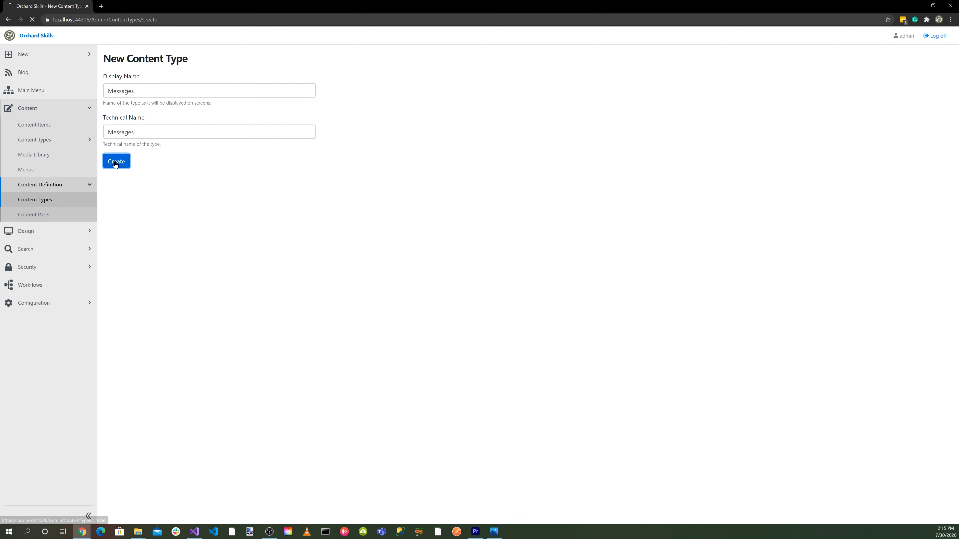
Add the Title, Html Body, Autoroute and List parts to the Messages content type
left_click(113, 339)
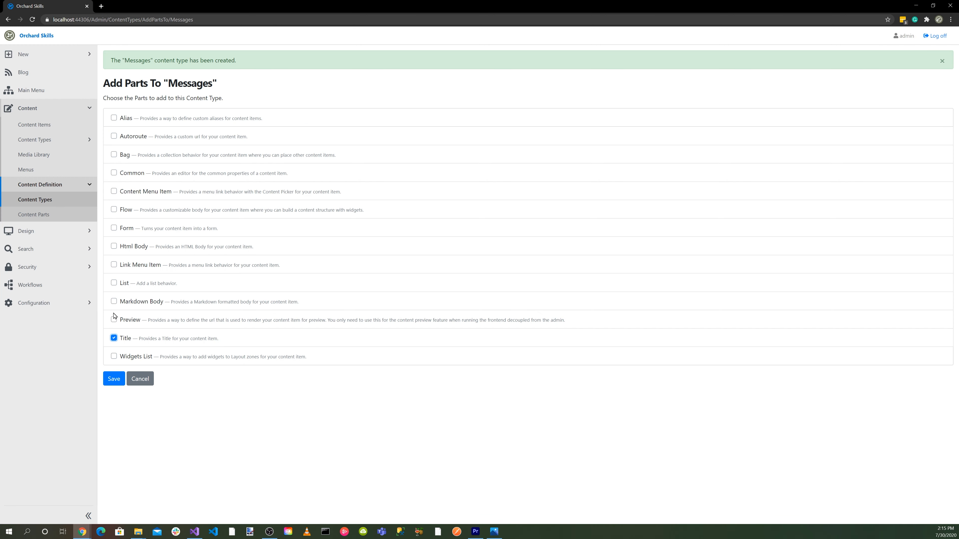
left_click(114, 247)
left_click(113, 136)
left_click(114, 283)
left_click(114, 378)
Set the List part of the Messages type to contain the Message content type and save
scroll(893, 466, "down", 2)
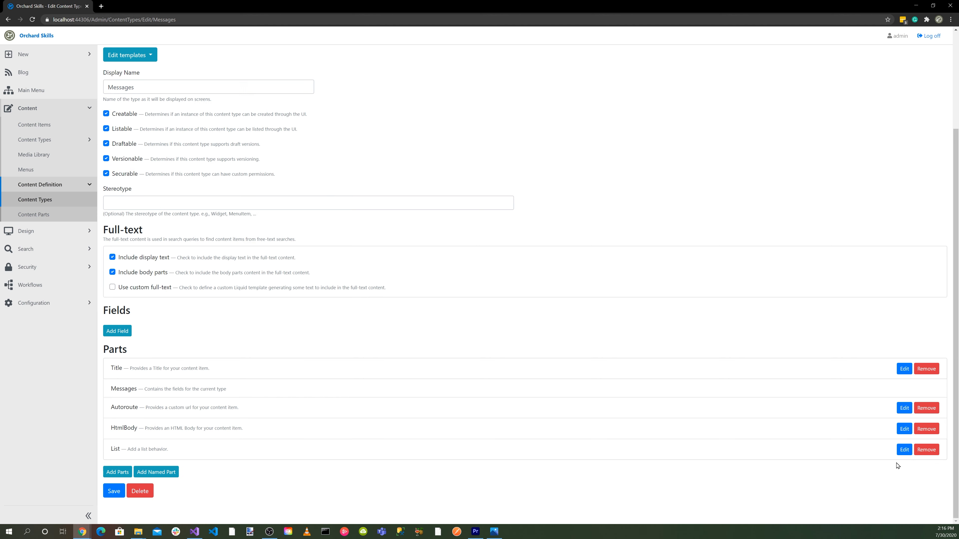
left_click(904, 453)
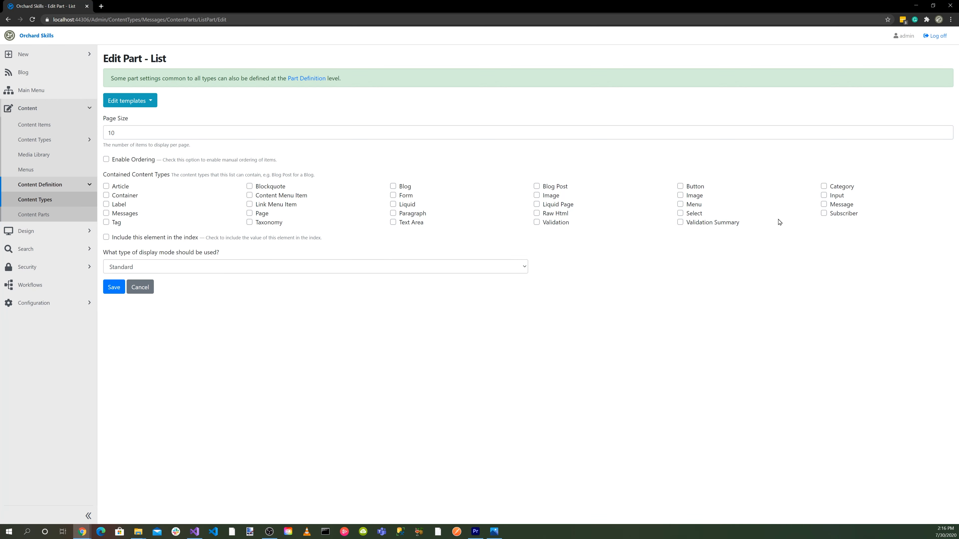
left_click(824, 204)
left_click(114, 287)
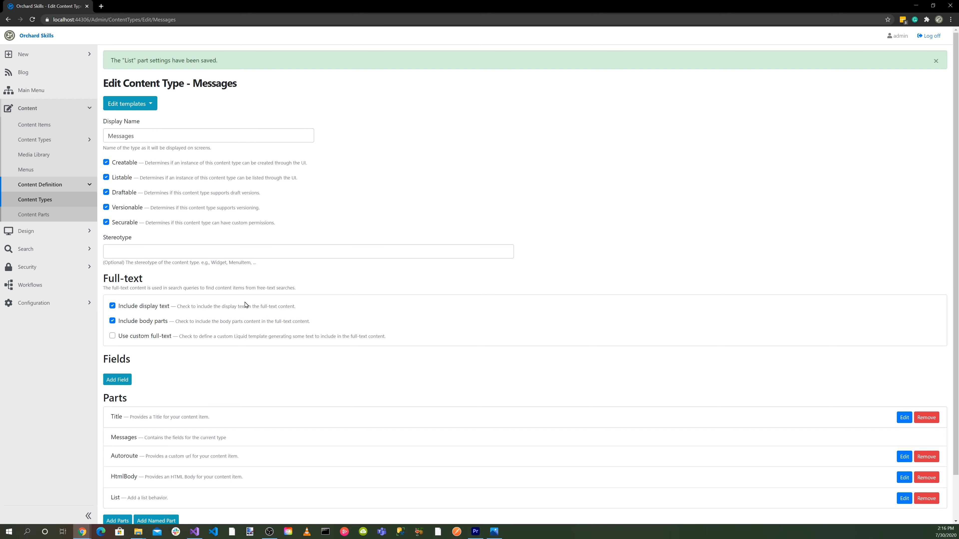
Create a new content type with the display name Subscription
left_click(51, 200)
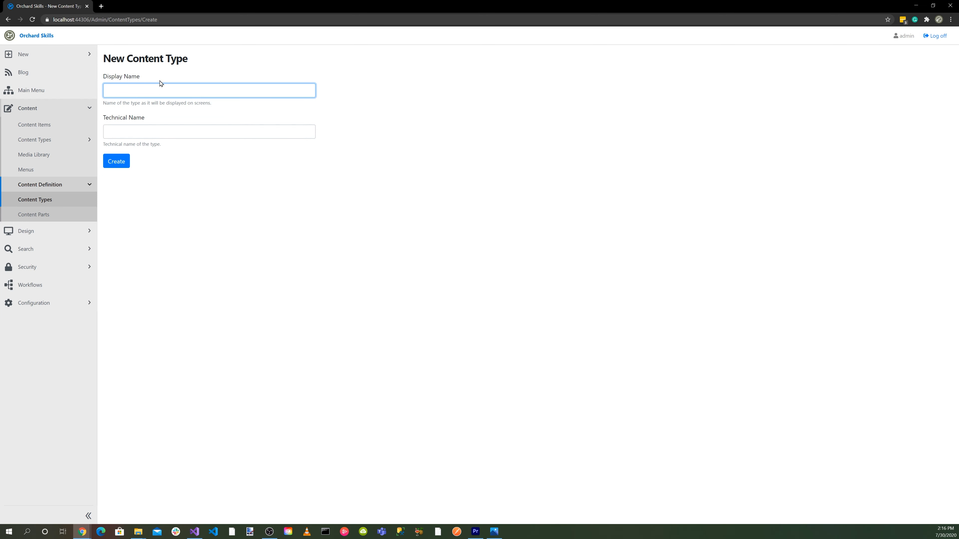
type("Subscriber")
left_click(145, 104)
left_click(116, 162)
Add the Title, List, Autoroute and Html Body parts to the Subscription content type
left_click(113, 338)
left_click(113, 283)
left_click(114, 137)
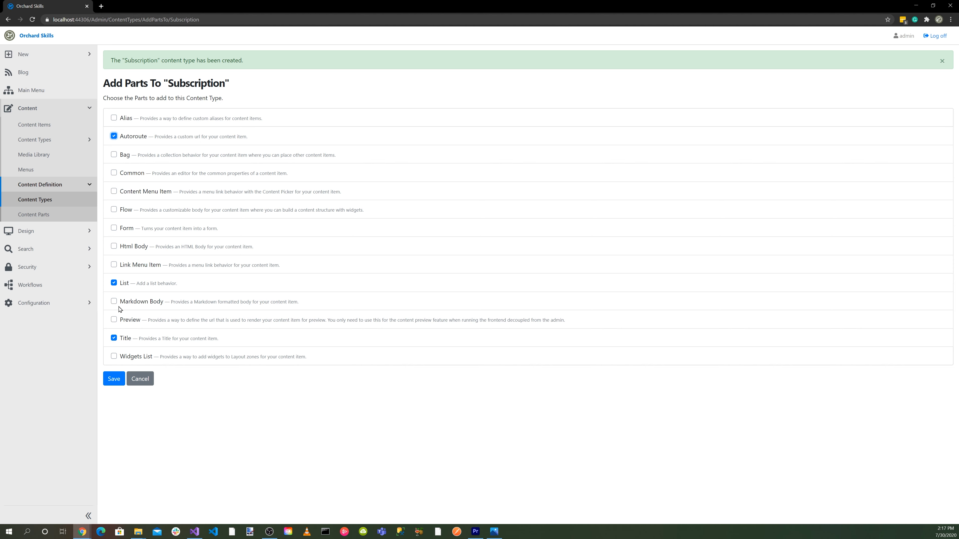
left_click(114, 246)
left_click(114, 381)
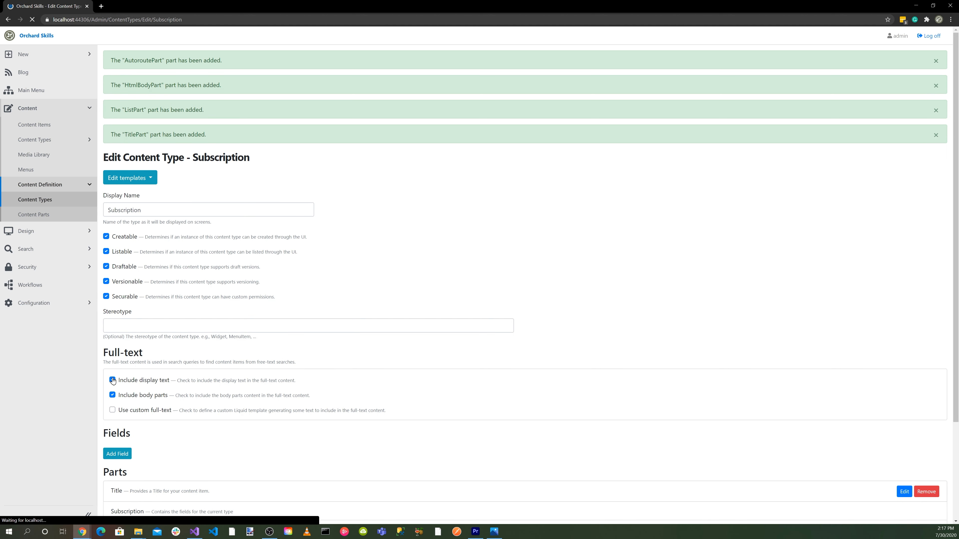
Set the List part of the Subscription type to contain the Subscriber content type and save
scroll(203, 385, "down", 3)
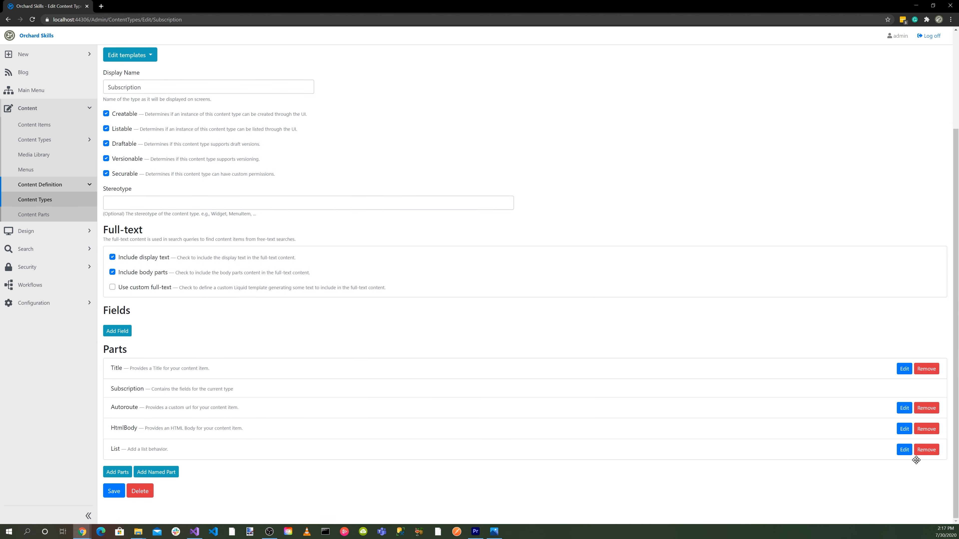
left_click(904, 450)
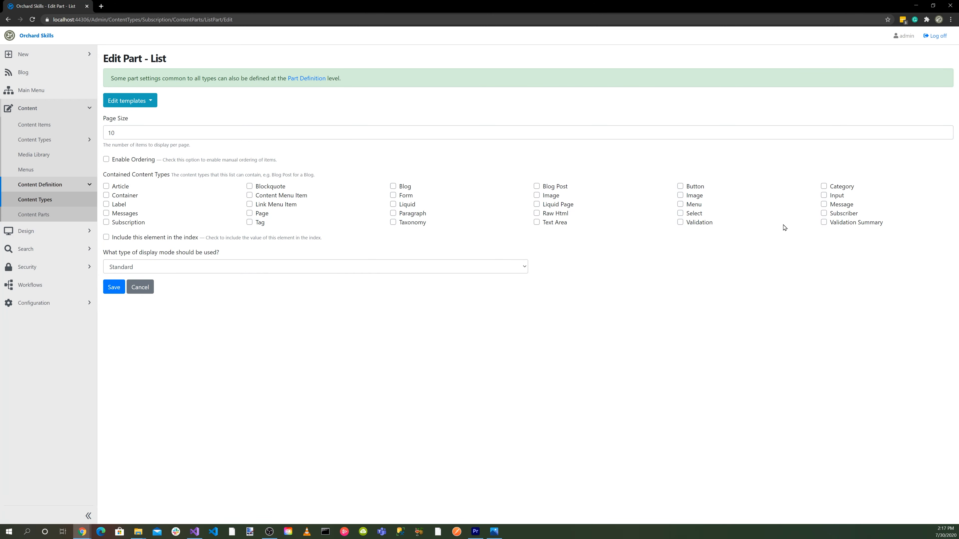
left_click(824, 213)
left_click(117, 291)
scroll(337, 399, "down", 1)
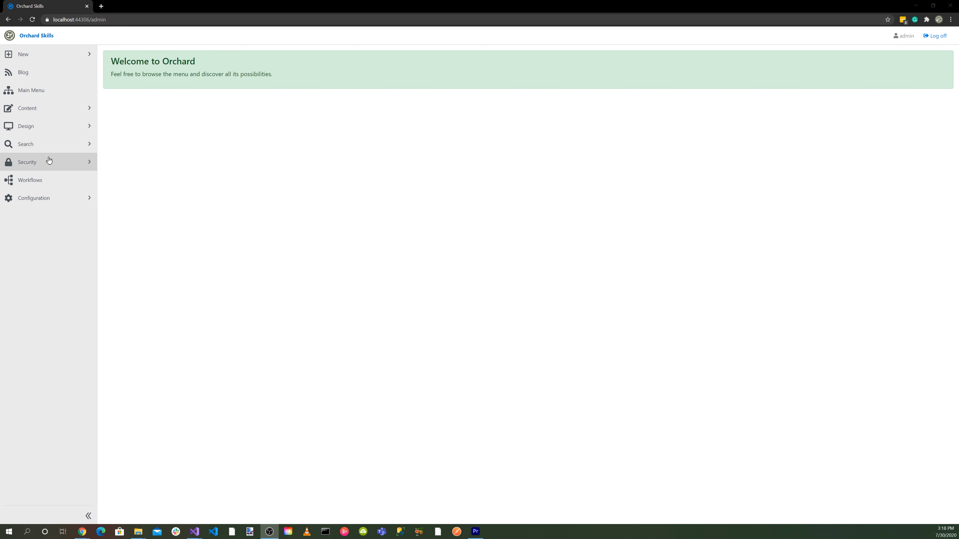
Create an enabled workflow type named Contact and save it
left_click(35, 182)
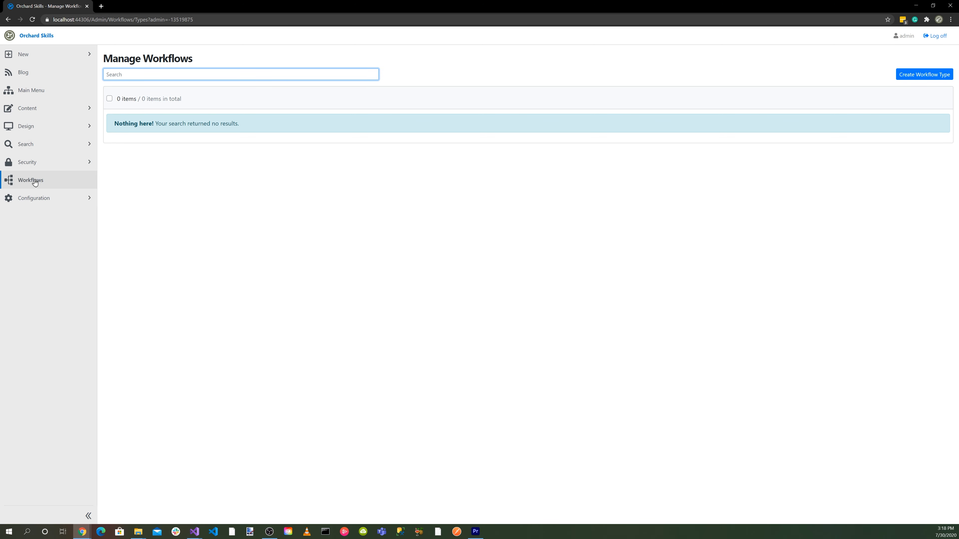
left_click(914, 77)
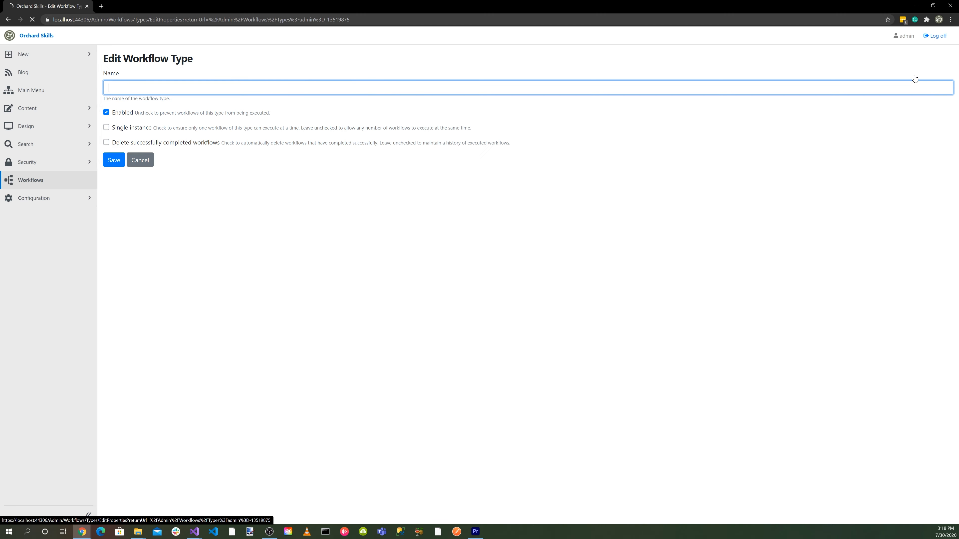
left_click(148, 84)
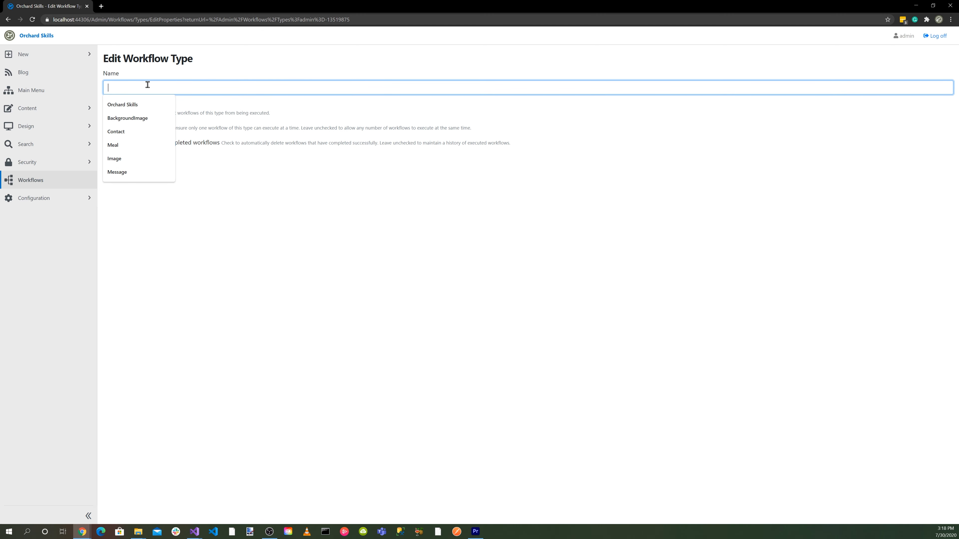
left_click(143, 131)
left_click(111, 165)
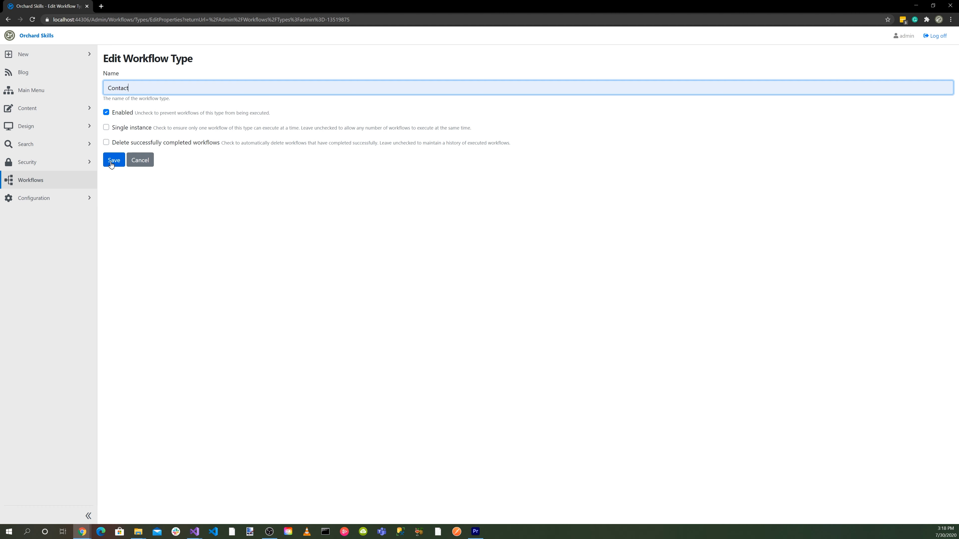
left_click(112, 164)
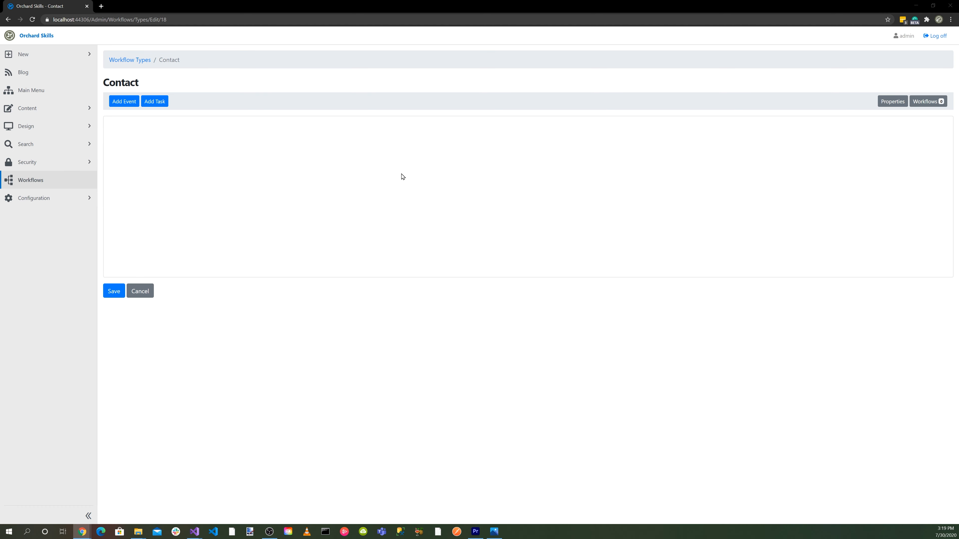
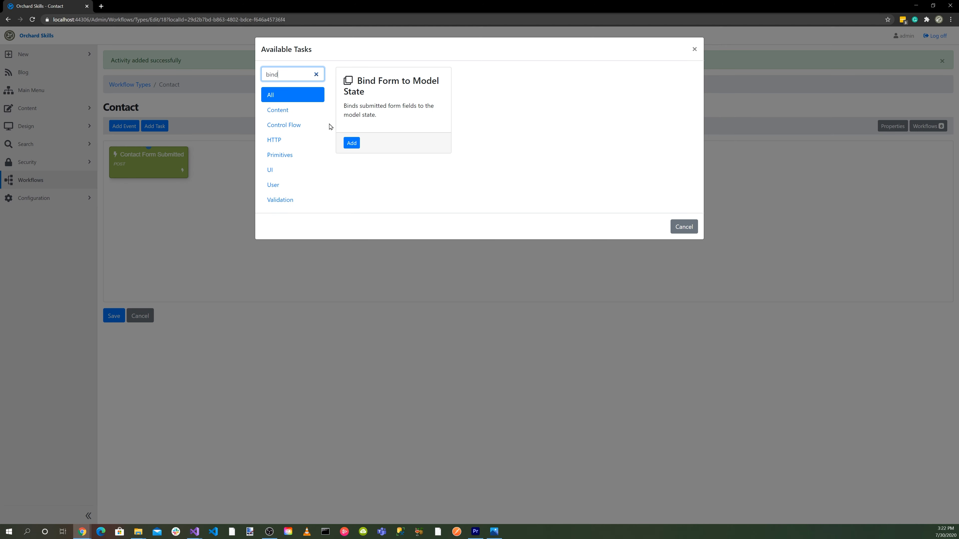
Add a Bind Form to Model State task titled Bind Form Model State to the Contact workflow
left_click(351, 143)
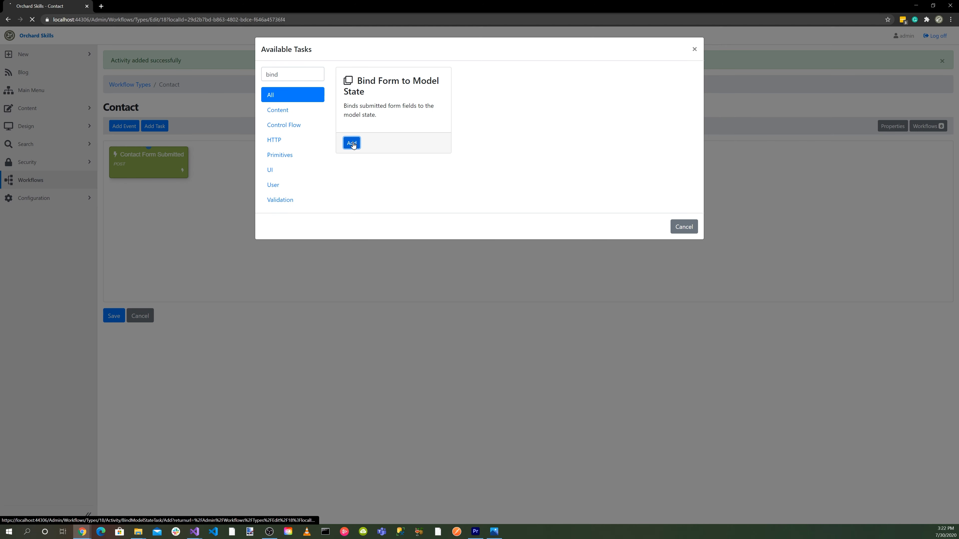
left_click(147, 169)
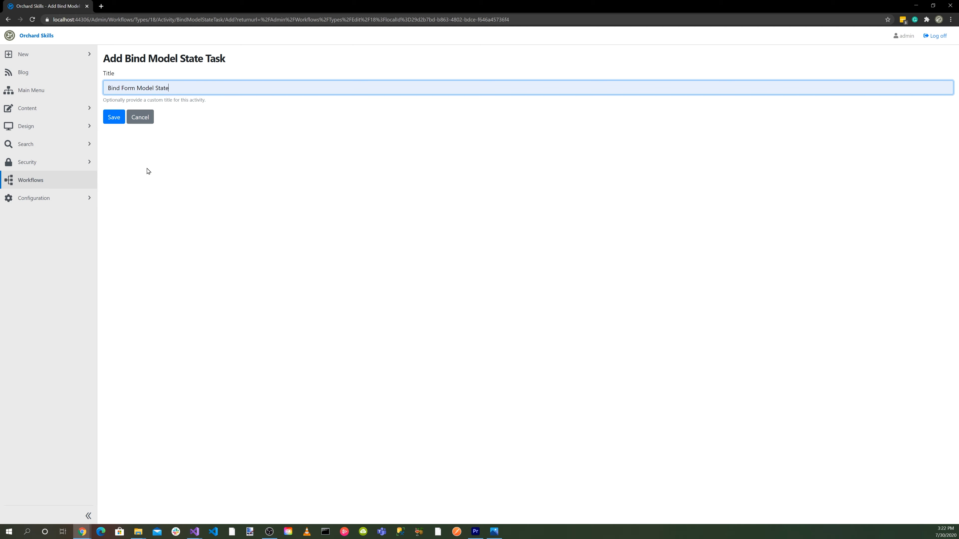
left_click(114, 118)
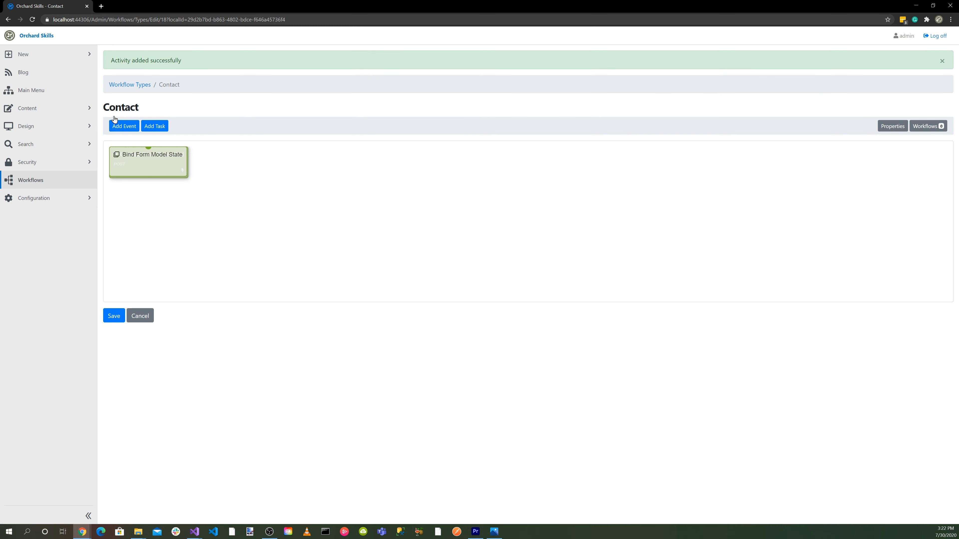
Place the Bind Form Model State task below Contact Form Submitted and connect that event's Done outcome to it
left_click(148, 157)
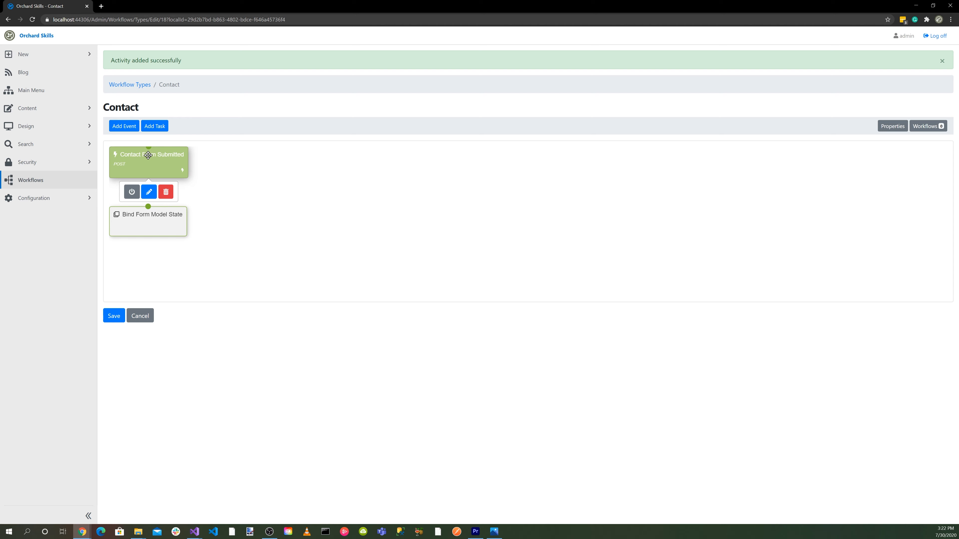
left_click_drag(149, 177, 149, 230)
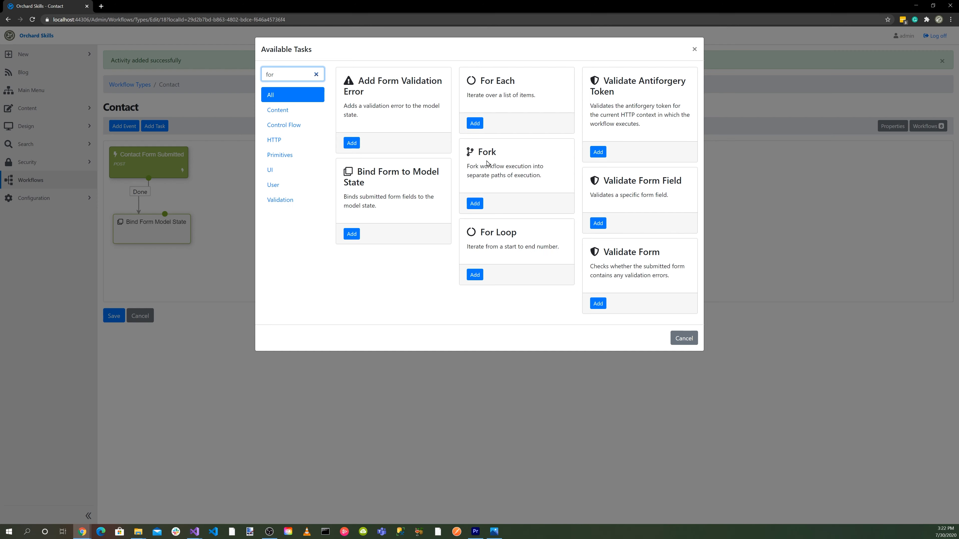
Add a Fork task titled Validate Form Fields with the forks Validate FullName, Validate Email, Validate Message
left_click(475, 203)
left_click(140, 88)
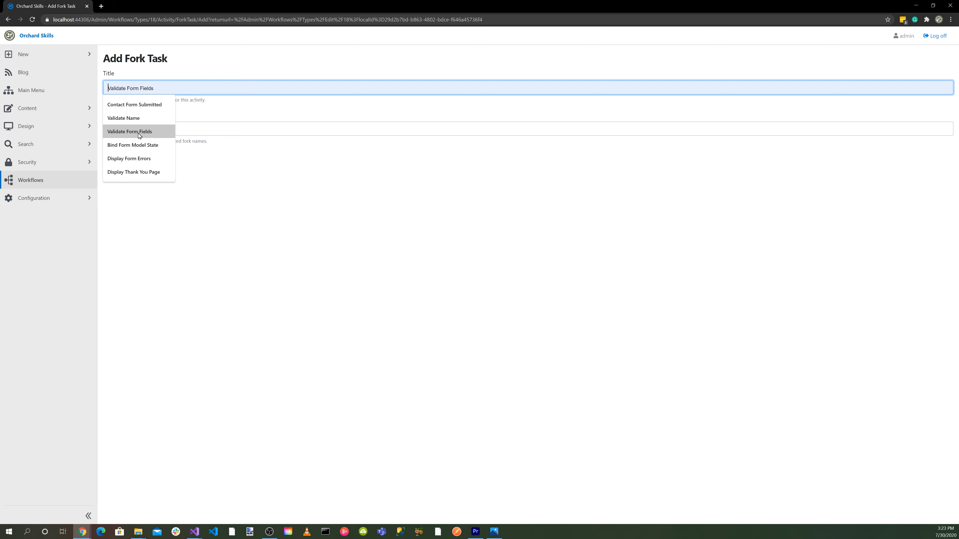
left_click(139, 135)
left_click(138, 133)
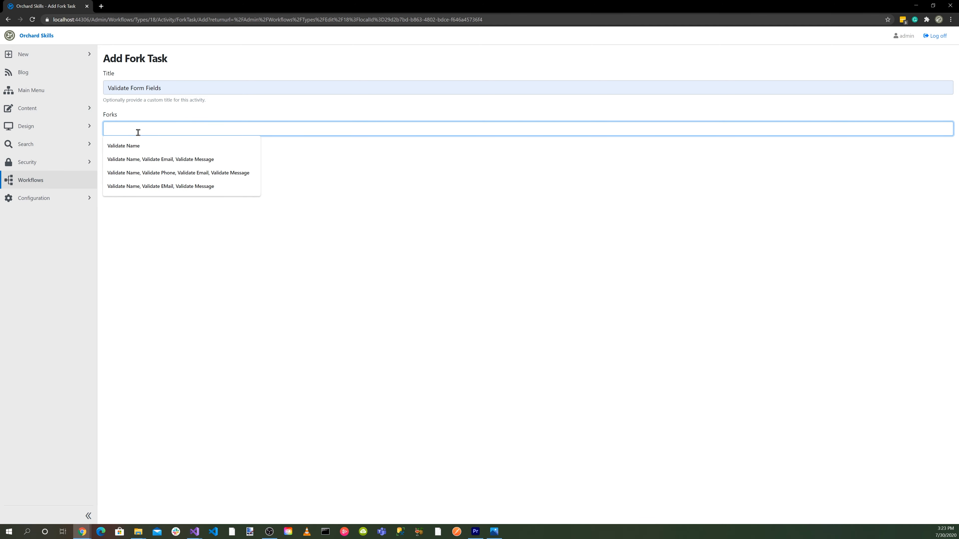
left_click(139, 159)
left_click(133, 129)
left_click(128, 130)
type("FullName, Validate Email, Validate Message")
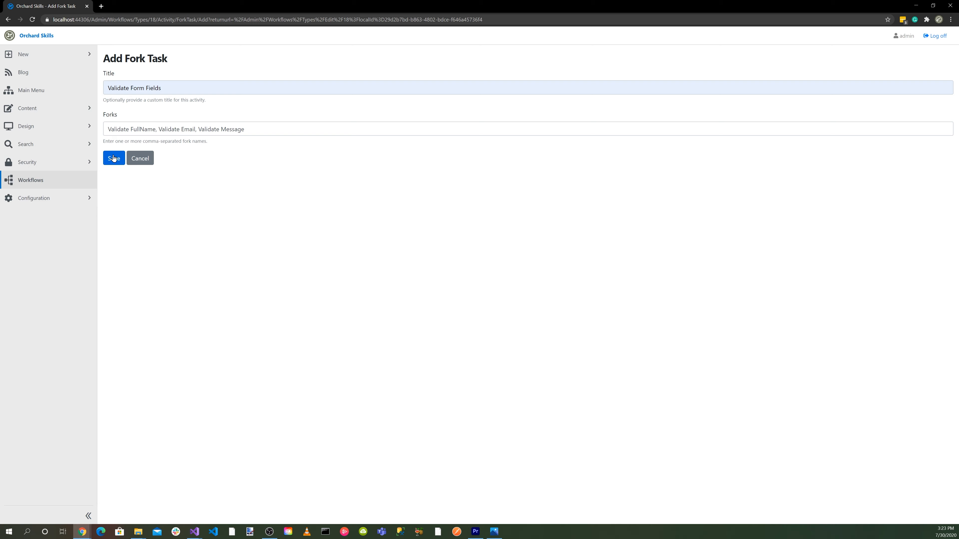
left_click(114, 158)
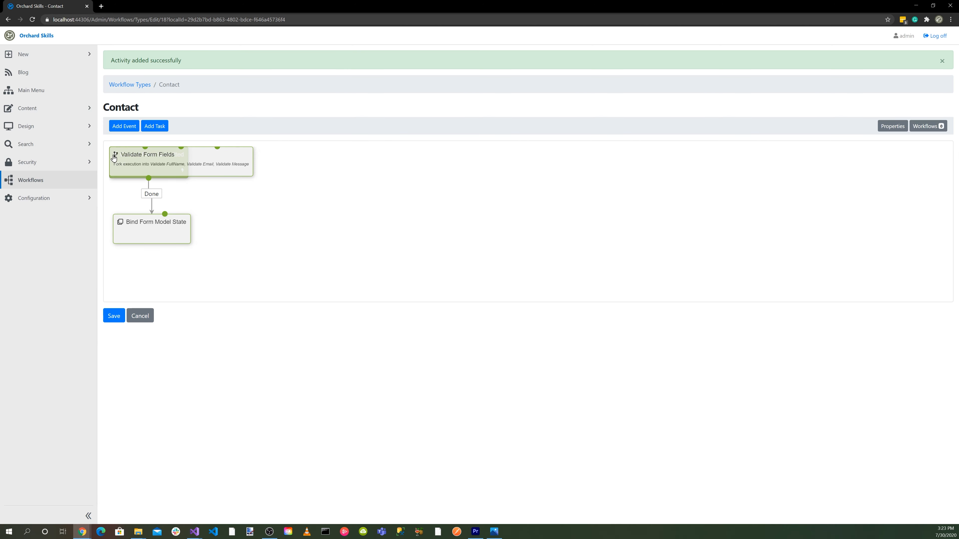
Place the Validate Form Fields fork beside Contact Form Submitted and connect Bind Form Model State's Done outcome to it
left_click_drag(157, 163, 297, 166)
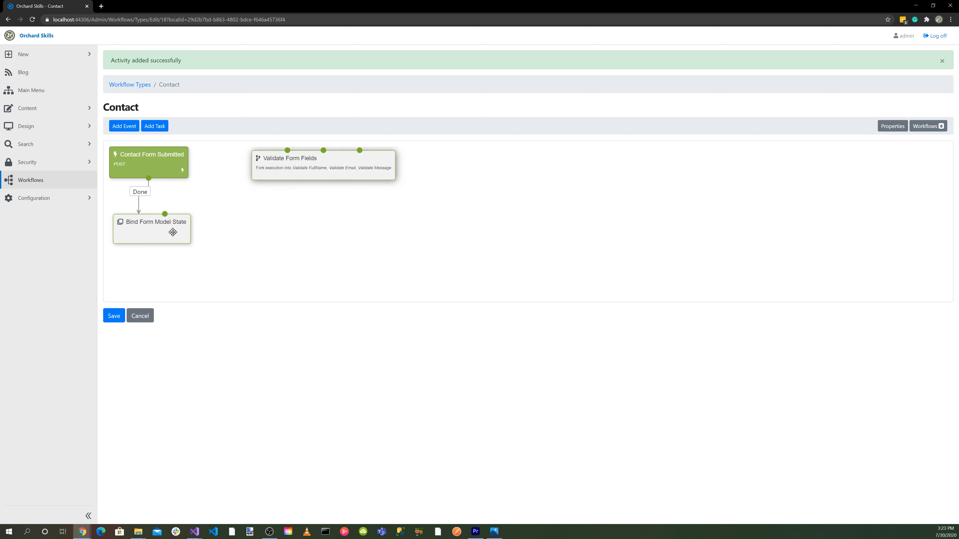
left_click_drag(165, 214, 321, 163)
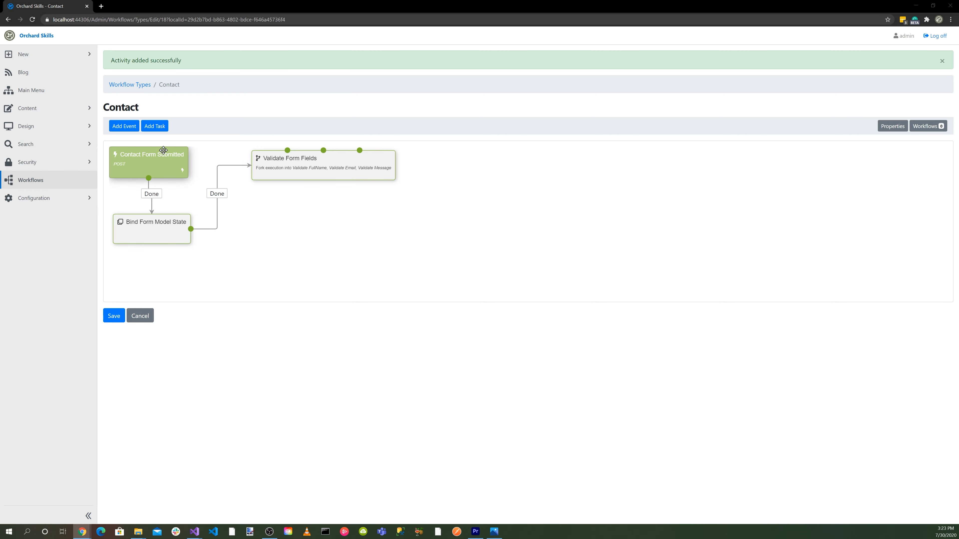
Add a Validate Form Field task titled Validate Name for field FullName with error No Name entered, and place it below the fork
left_click(153, 127)
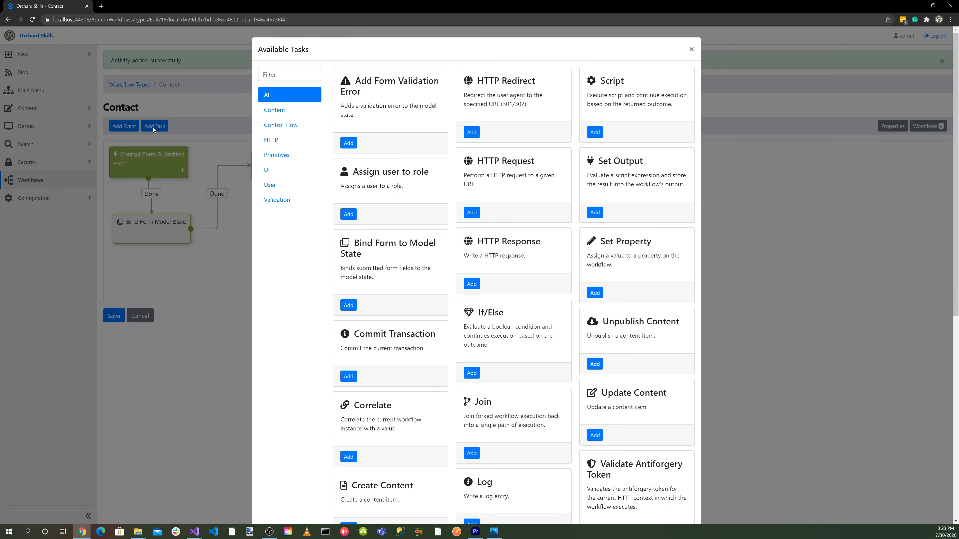
type("val")
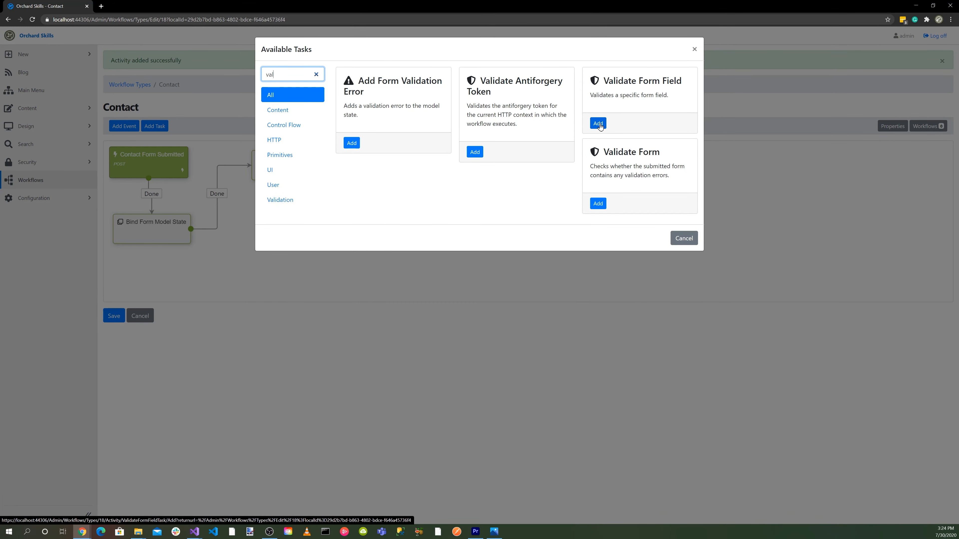
left_click(598, 124)
left_click(143, 88)
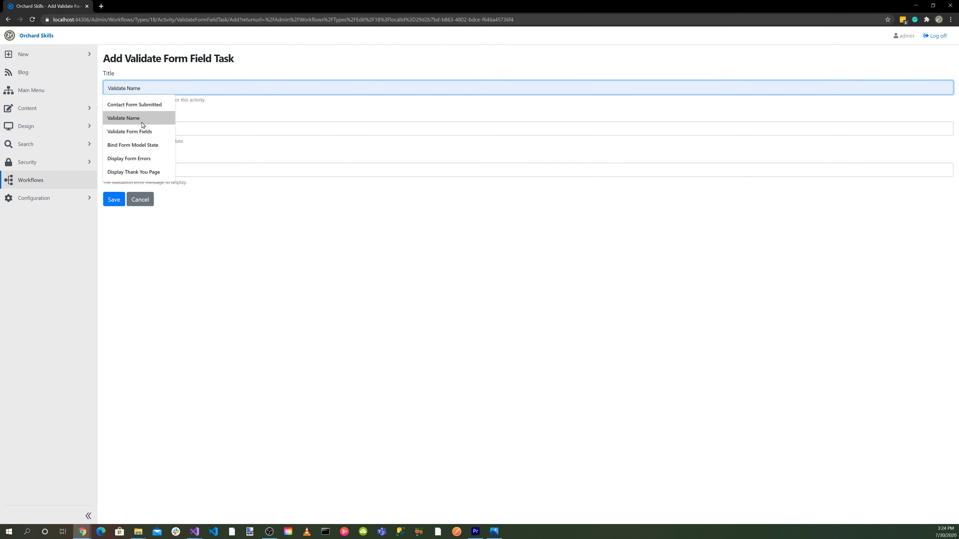
left_click(142, 119)
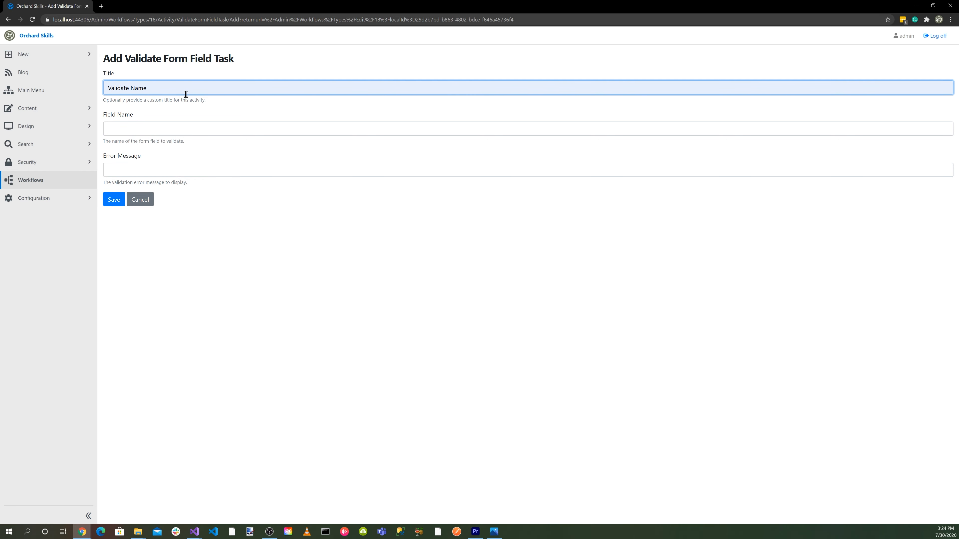
left_click(128, 130)
type("FullName")
left_click(128, 174)
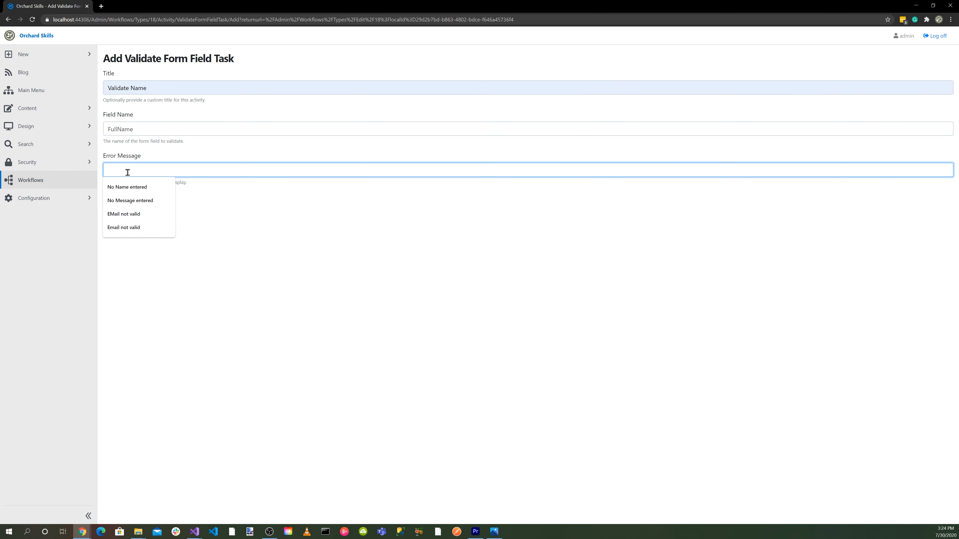
left_click(129, 186)
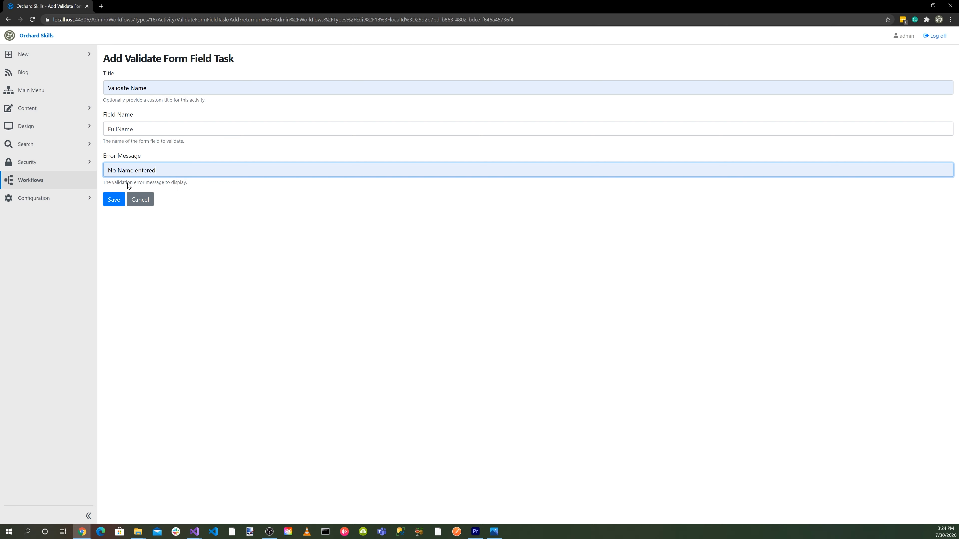
left_click(111, 203)
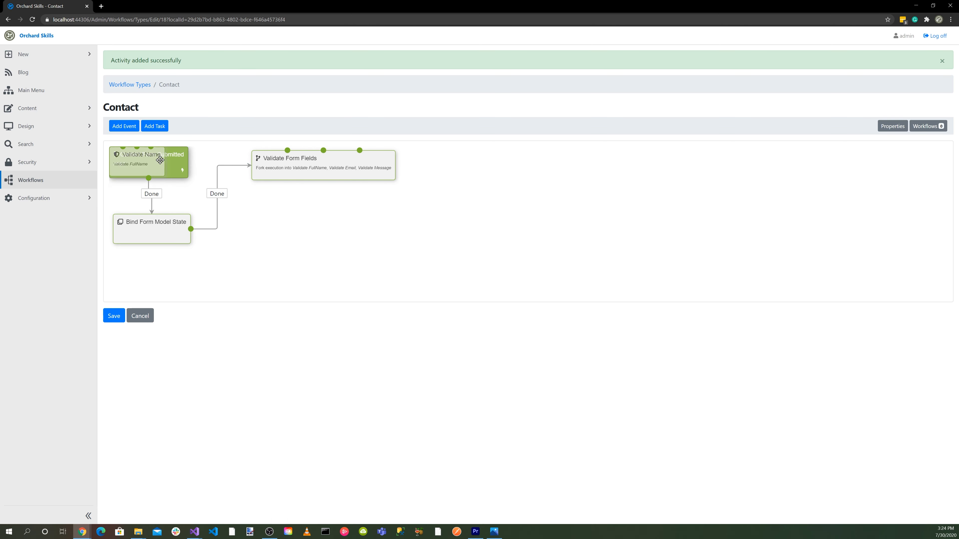
left_click_drag(160, 160, 310, 227)
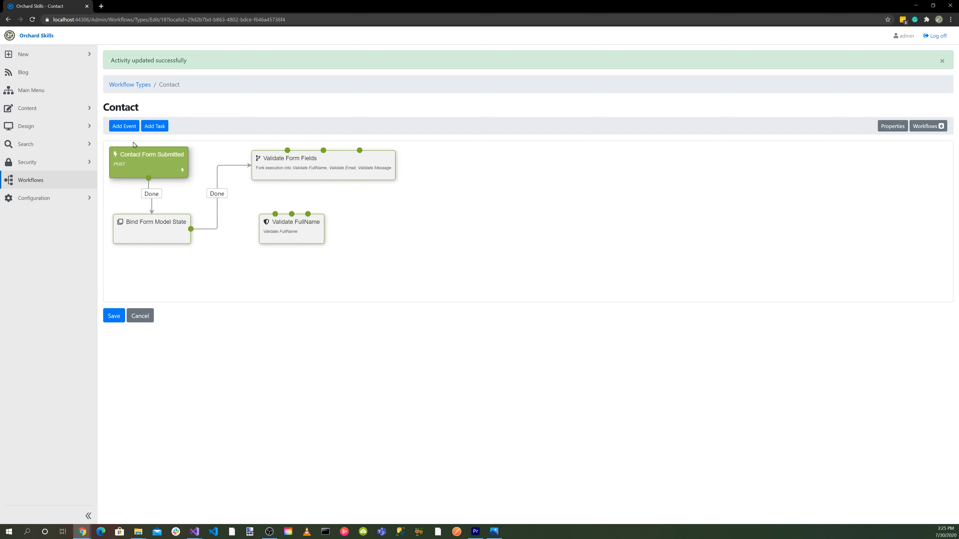
Add a Validate Form Field task titled Validate Email for field Email with error Email not valid, and place it beside Validate FullName
left_click(155, 128)
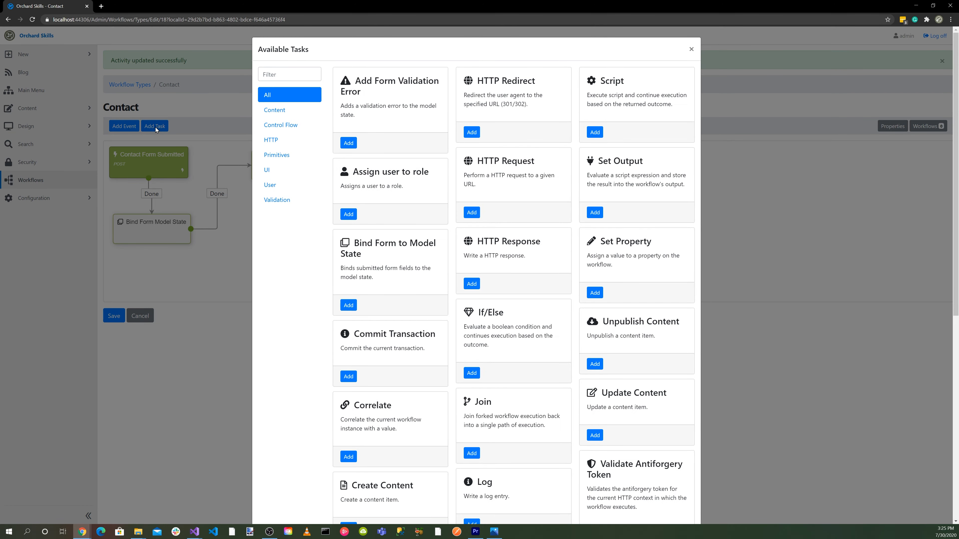
left_click(596, 123)
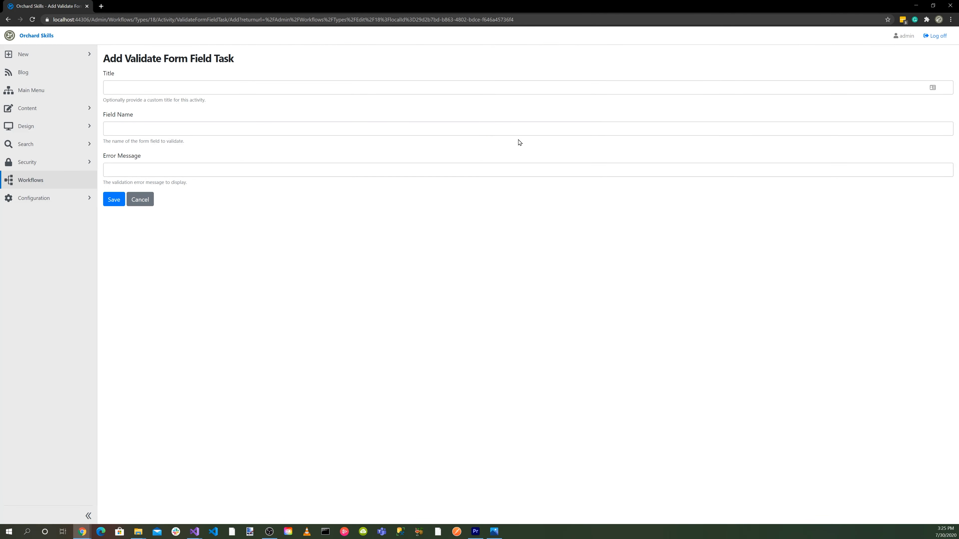
left_click(173, 88)
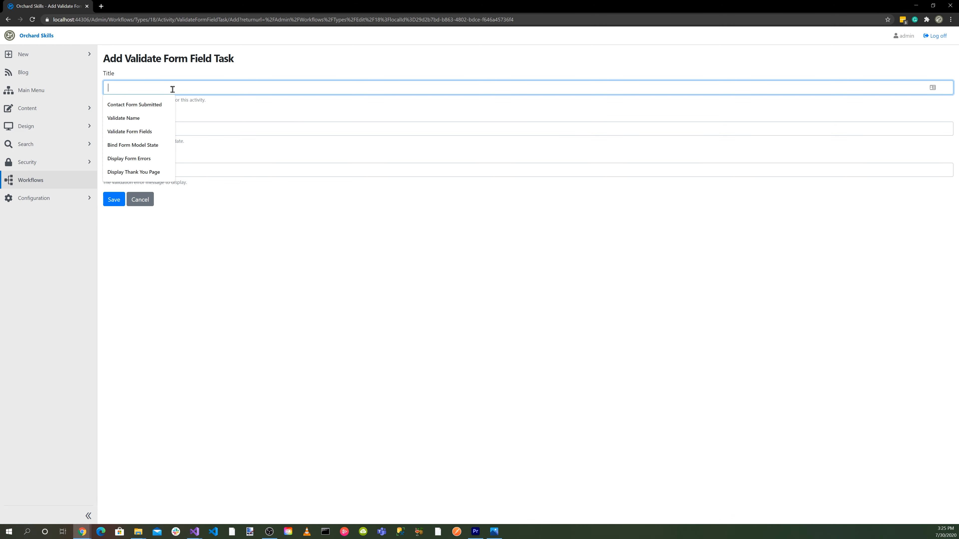
left_click(148, 117)
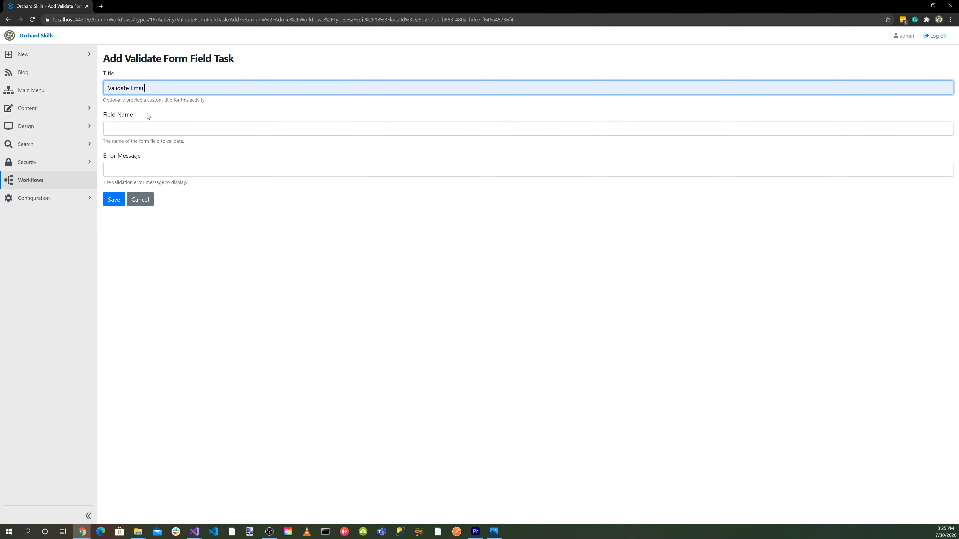
left_click(136, 127)
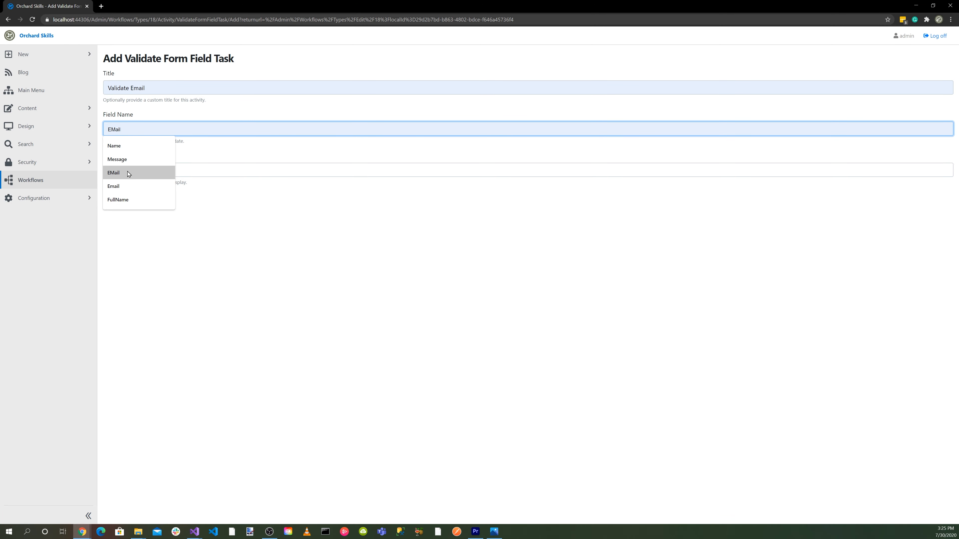
left_click(125, 186)
left_click(144, 172)
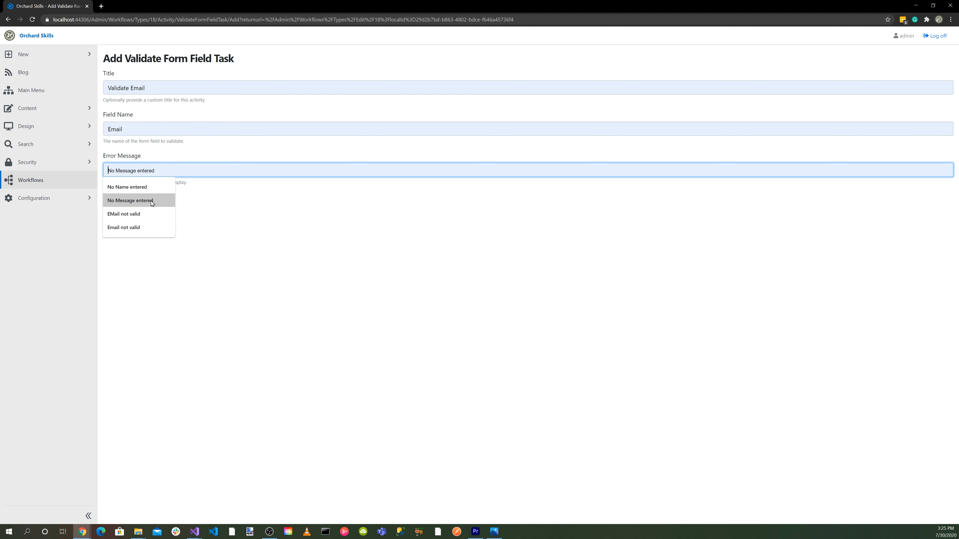
left_click(142, 227)
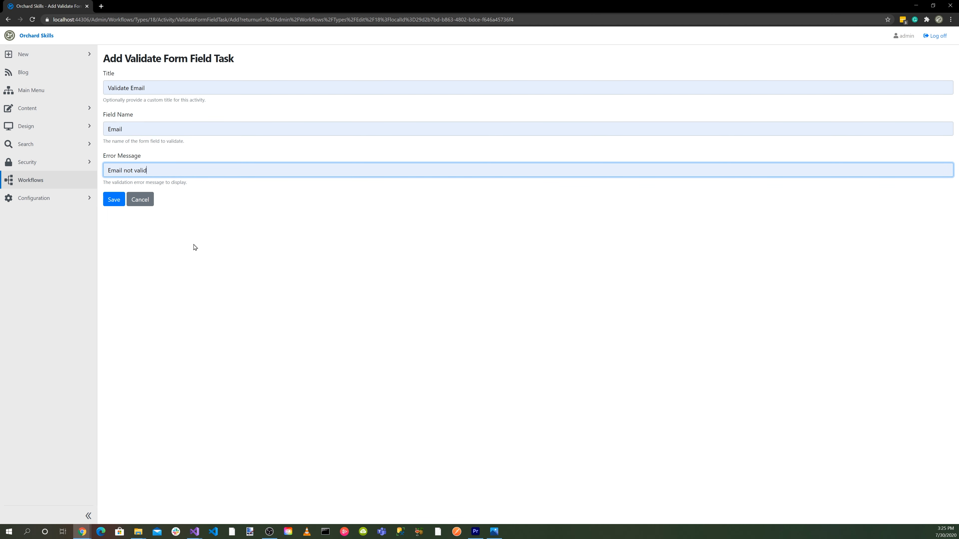
left_click(114, 201)
left_click_drag(189, 193, 377, 227)
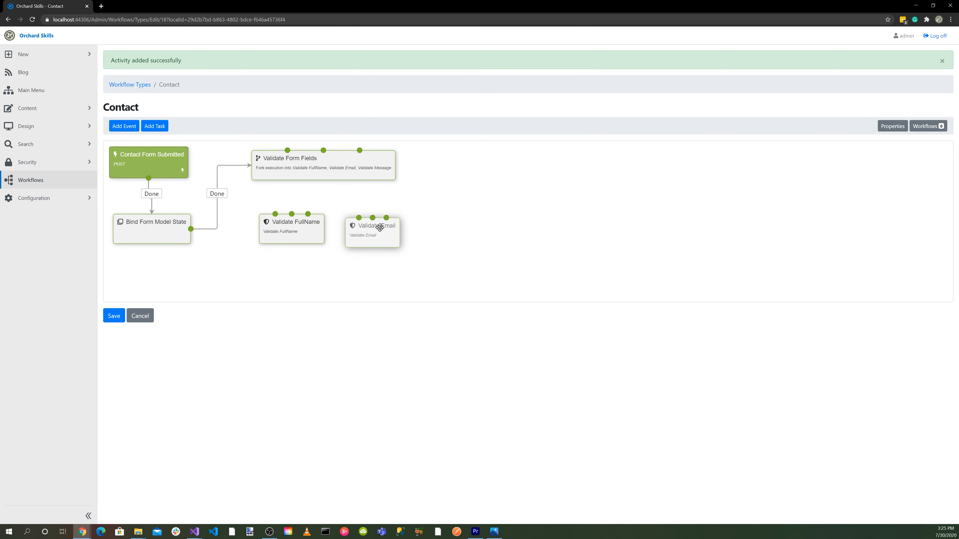
Add a Validate Form Field task titled Validate Message for field Message with error No Message entered
left_click(148, 127)
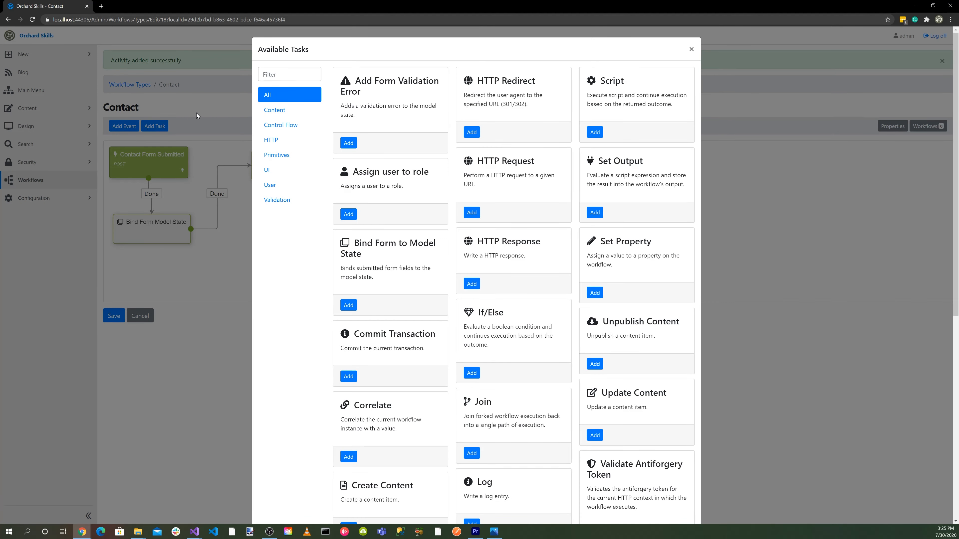
type("valid")
left_click(598, 125)
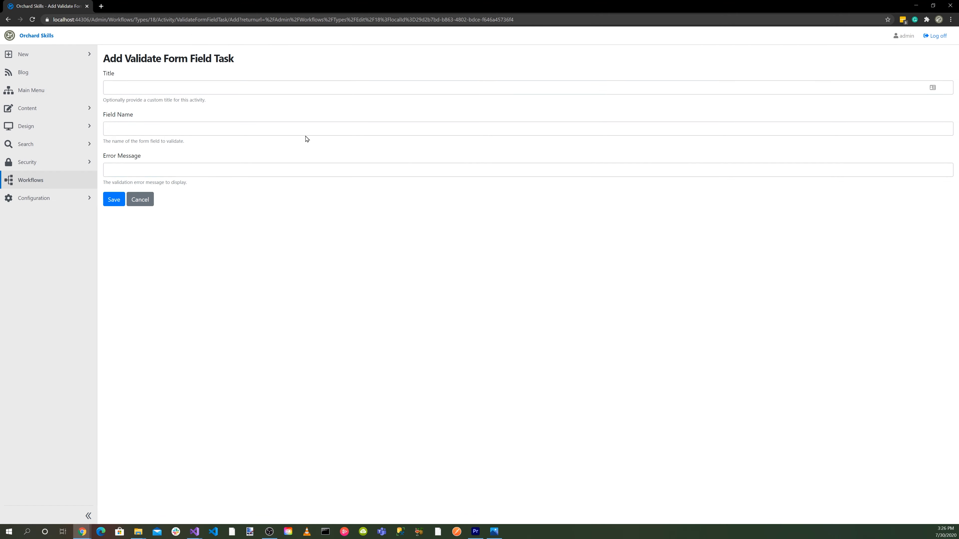
left_click(156, 84)
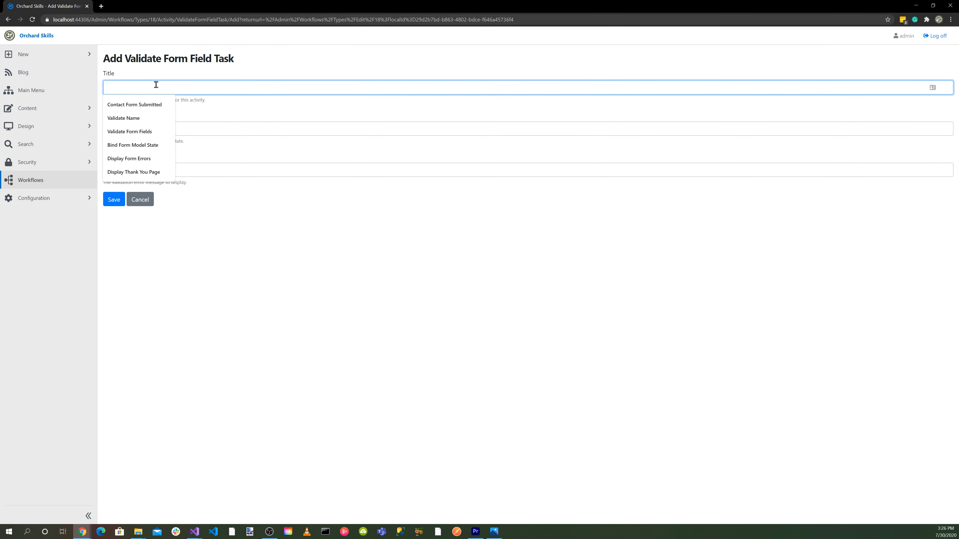
type("Validate Message")
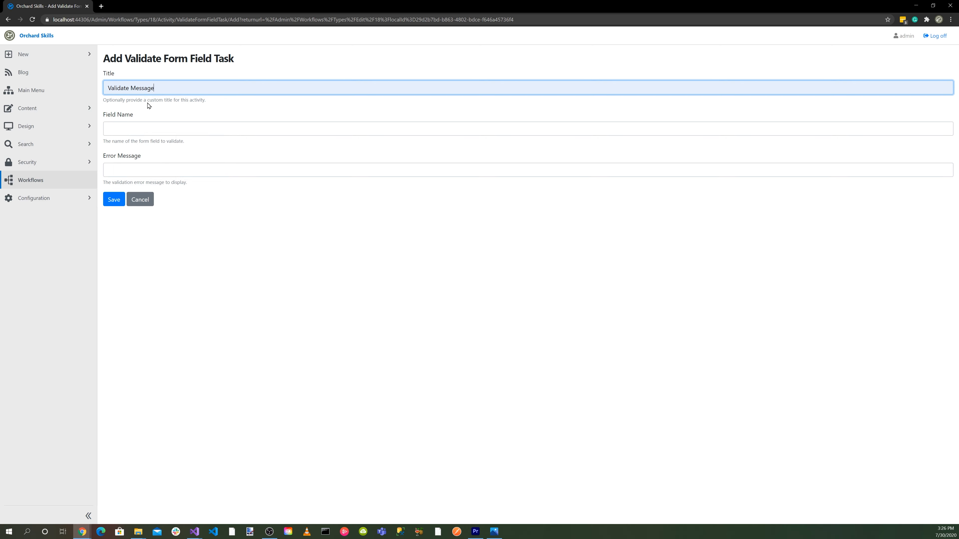
left_click(141, 132)
left_click(134, 157)
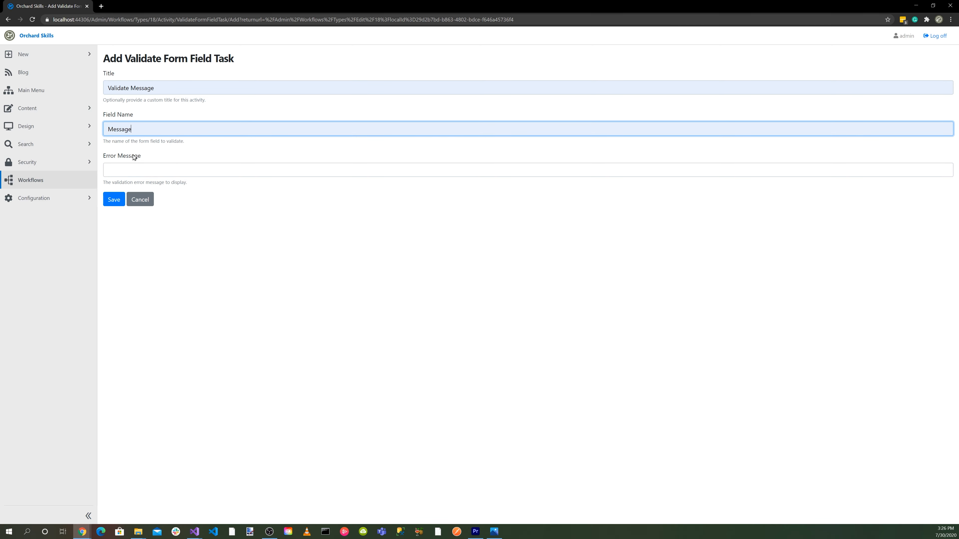
left_click(131, 171)
left_click(136, 202)
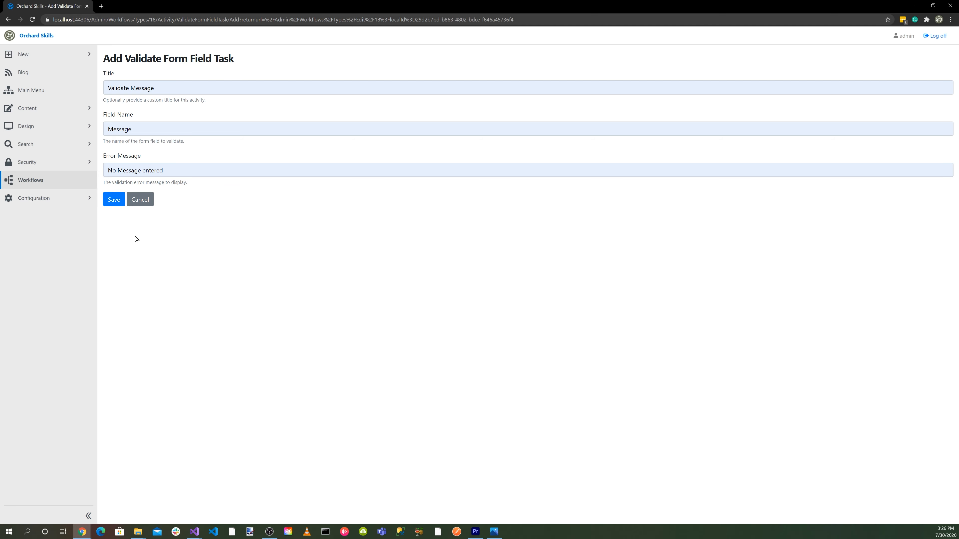
left_click(112, 200)
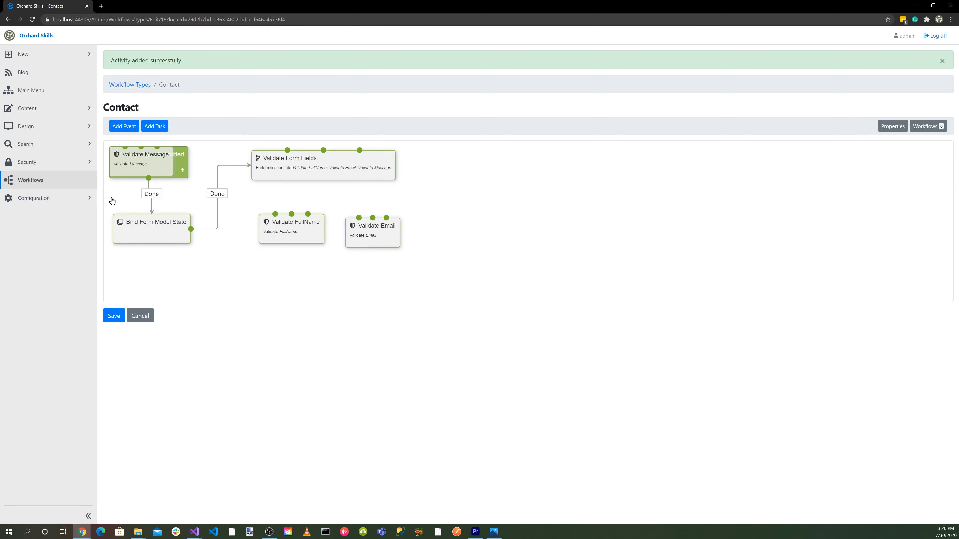
Place the Validate Message task beside Validate Email and connect the Validate Form Fields fork outcomes to their matching validation tasks
left_click_drag(157, 155, 475, 225)
left_click_drag(287, 150, 371, 238)
left_click_drag(324, 151, 466, 240)
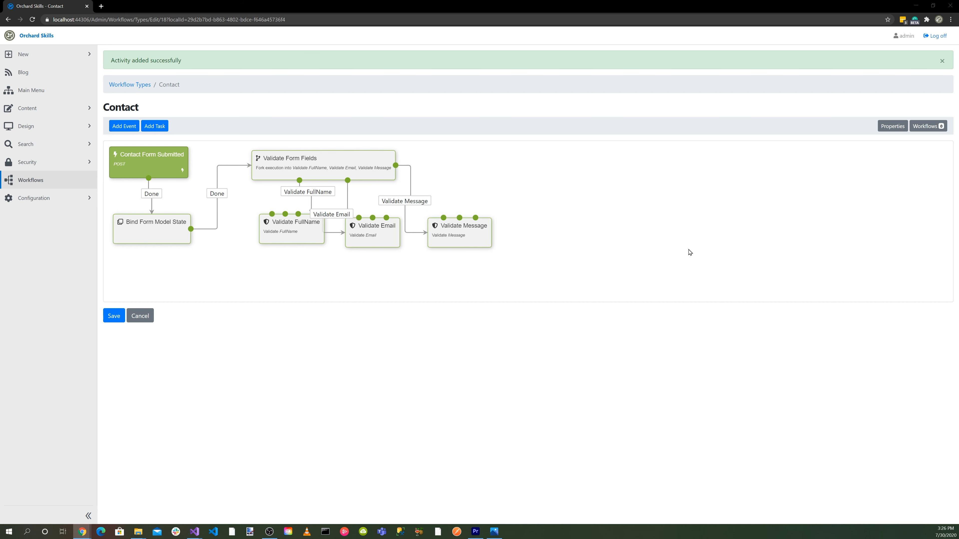
Add a Join task in WaitAll mode and place it below the three validation tasks
left_click(155, 127)
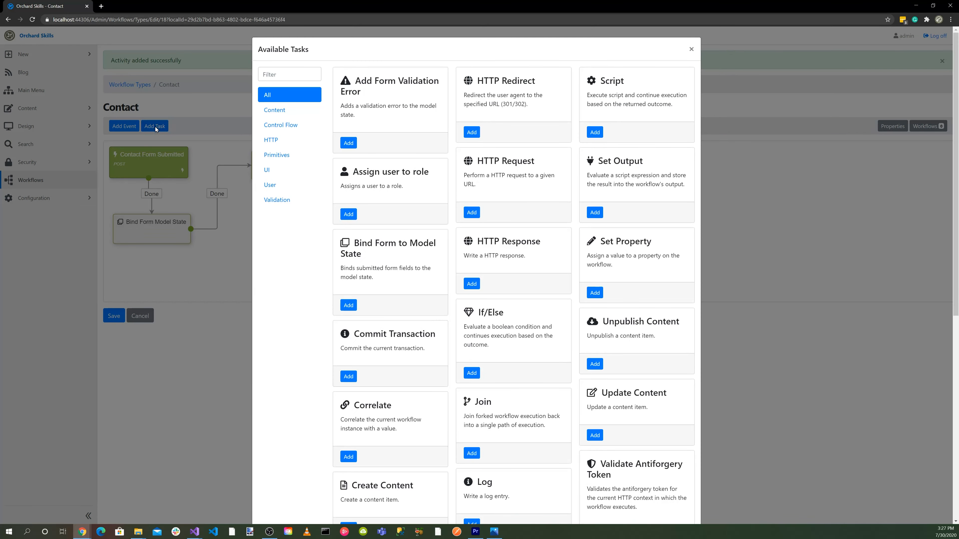
left_click(286, 76)
type("join")
left_click(349, 132)
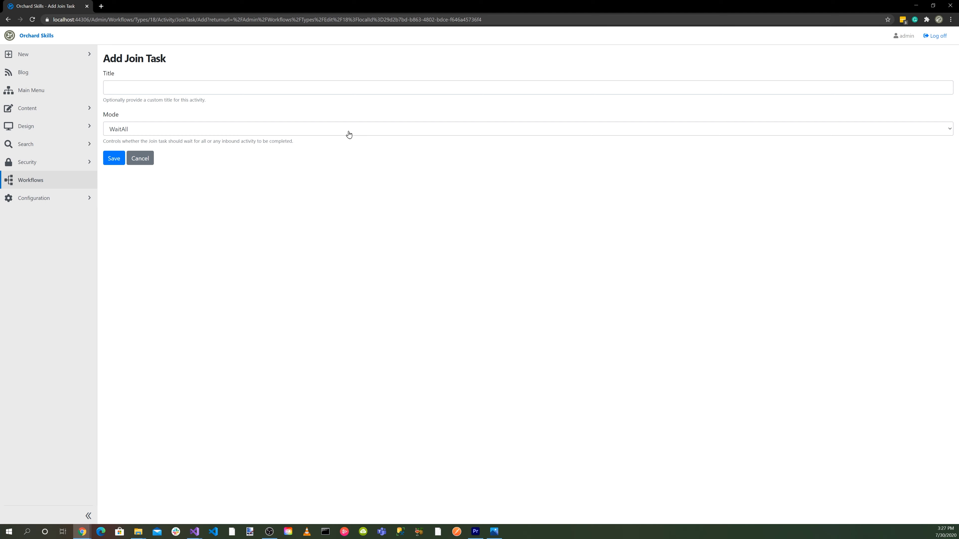
left_click(114, 158)
left_click_drag(138, 157, 309, 281)
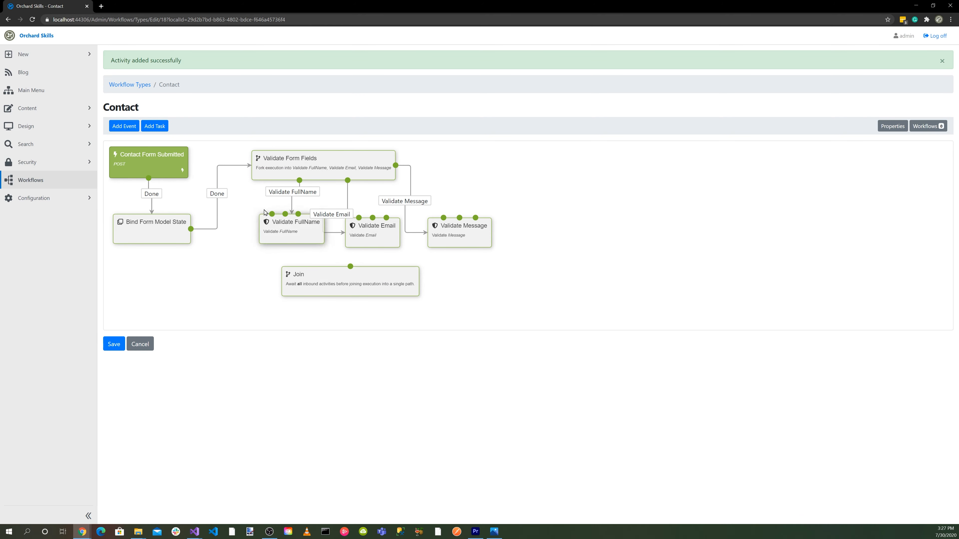
Connect the Done outcomes of Validate FullName, Validate Email and Validate Message to the Join task
left_click_drag(272, 215, 321, 287)
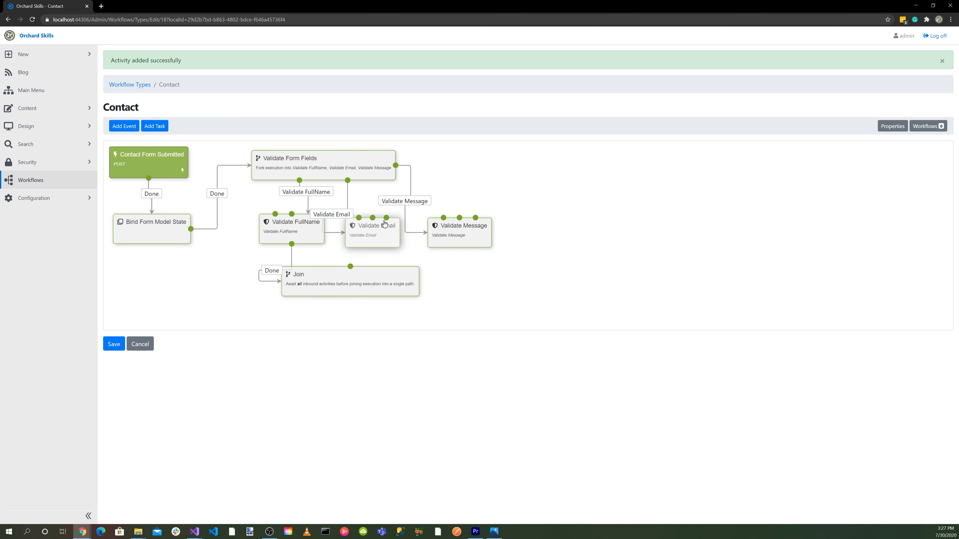
left_click_drag(359, 219, 349, 266)
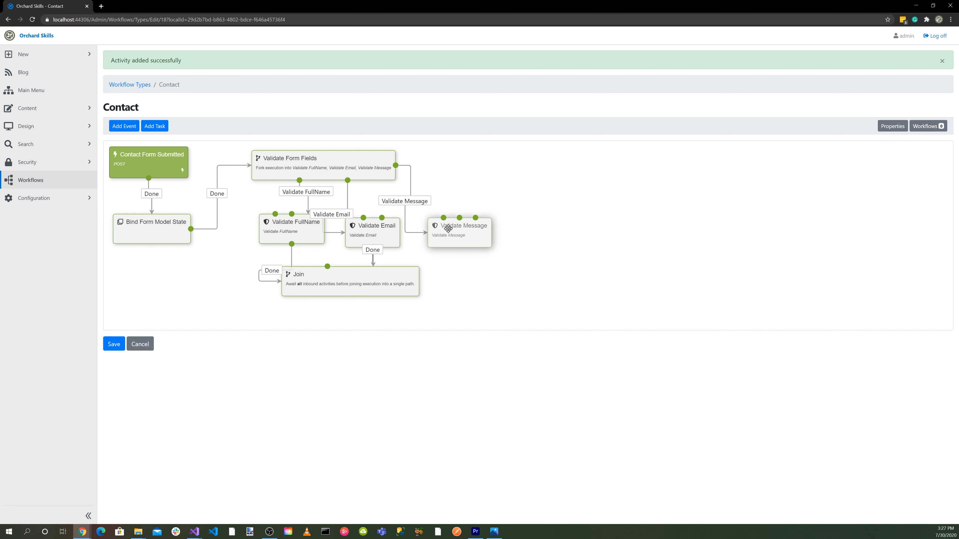
left_click_drag(444, 219, 368, 318)
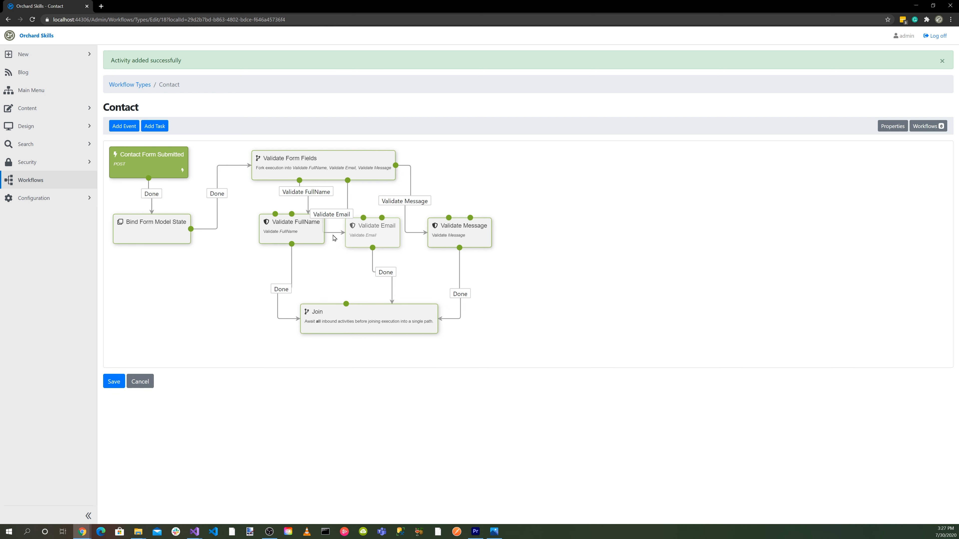
left_click_drag(292, 214, 209, 273)
left_click_drag(275, 215, 278, 235)
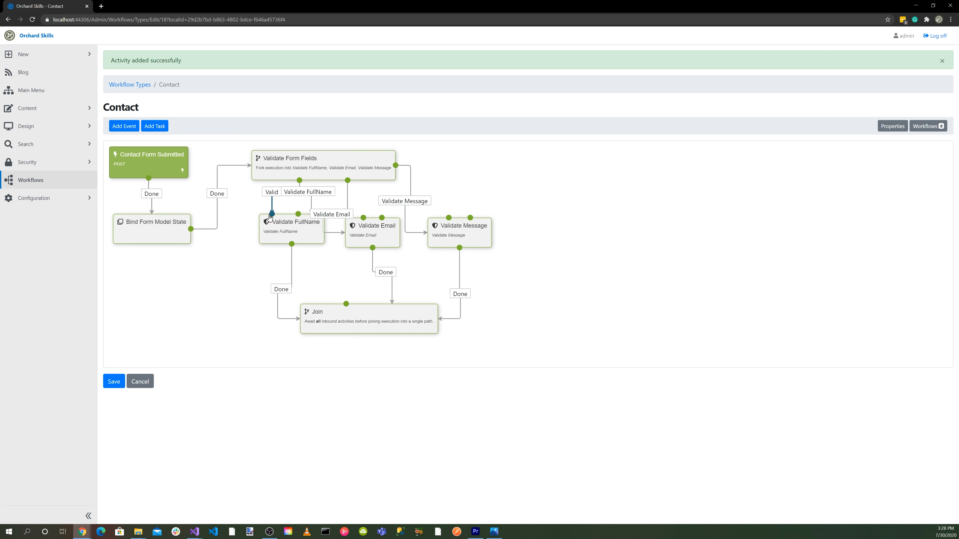
left_click_drag(273, 216, 235, 248)
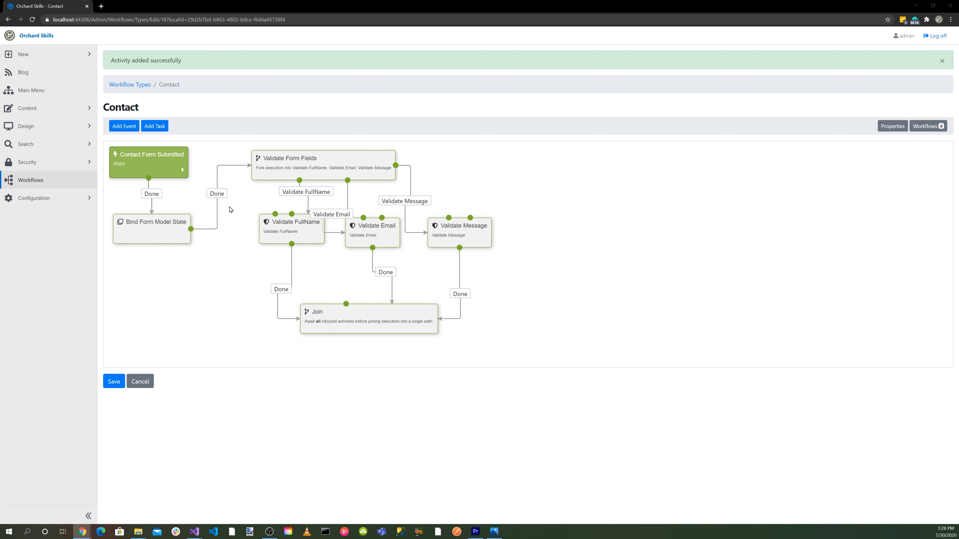
Add a Validate Form task, place it below the Join task, and connect the Joined outcome to it
left_click(155, 126)
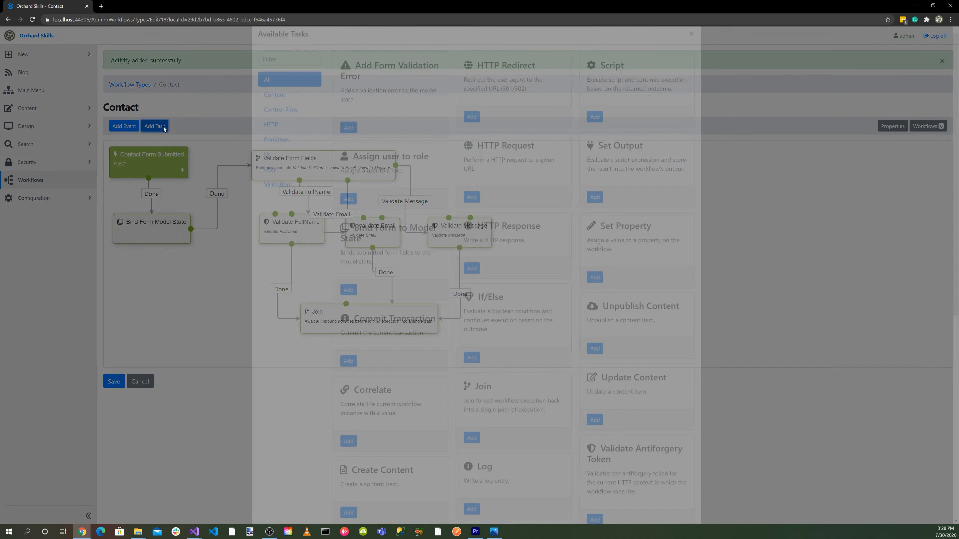
type("Valid")
left_click(598, 203)
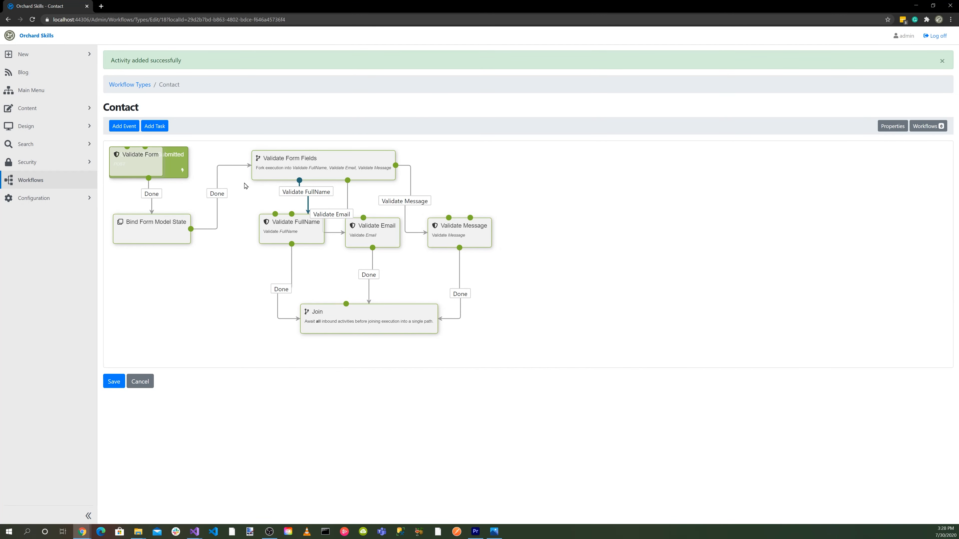
left_click_drag(138, 162, 342, 376)
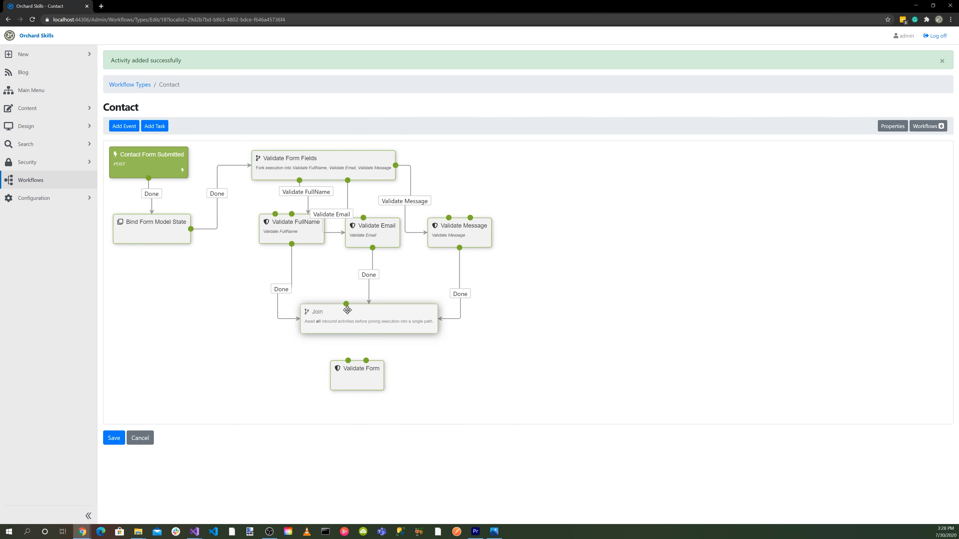
left_click_drag(346, 303, 343, 391)
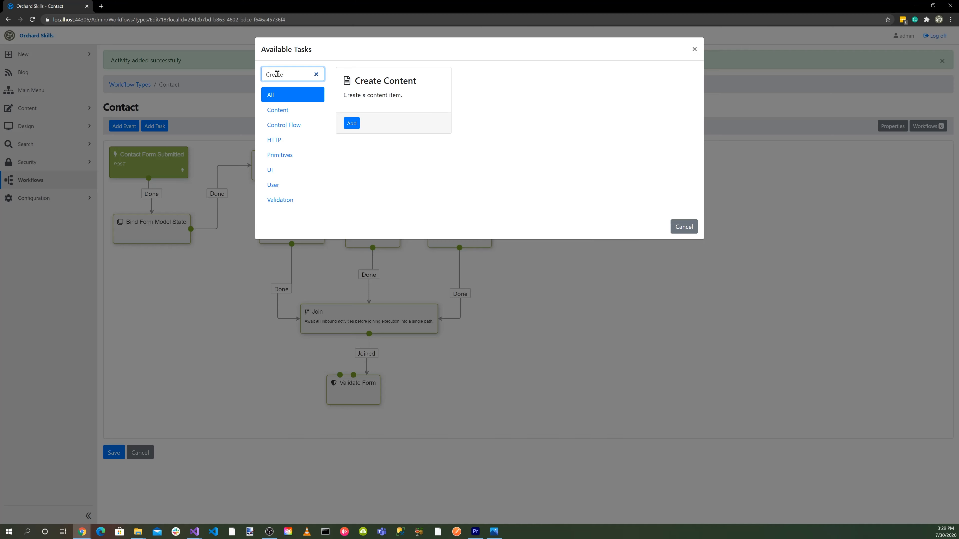
Start a Create Content task titled Create Message Content Task and set its content type to Message
left_click(352, 123)
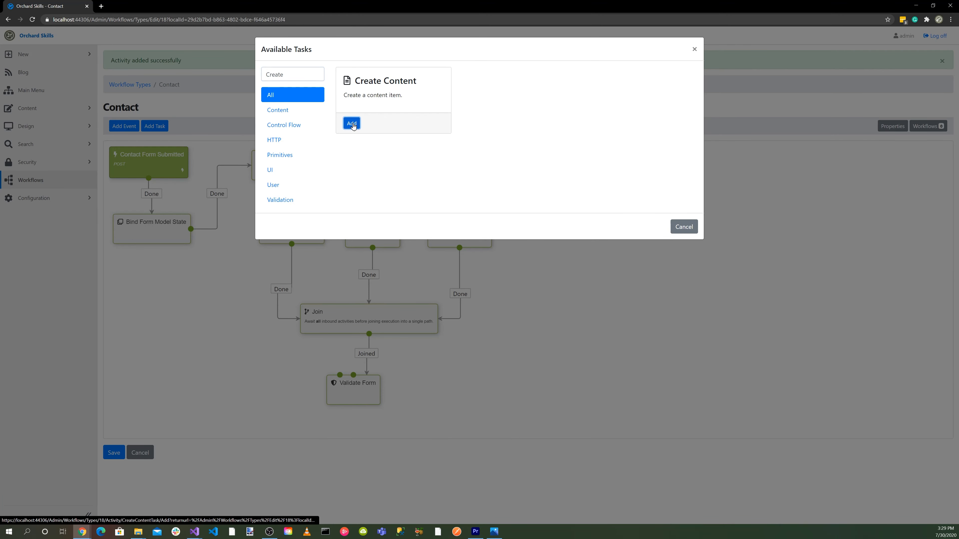
left_click(140, 86)
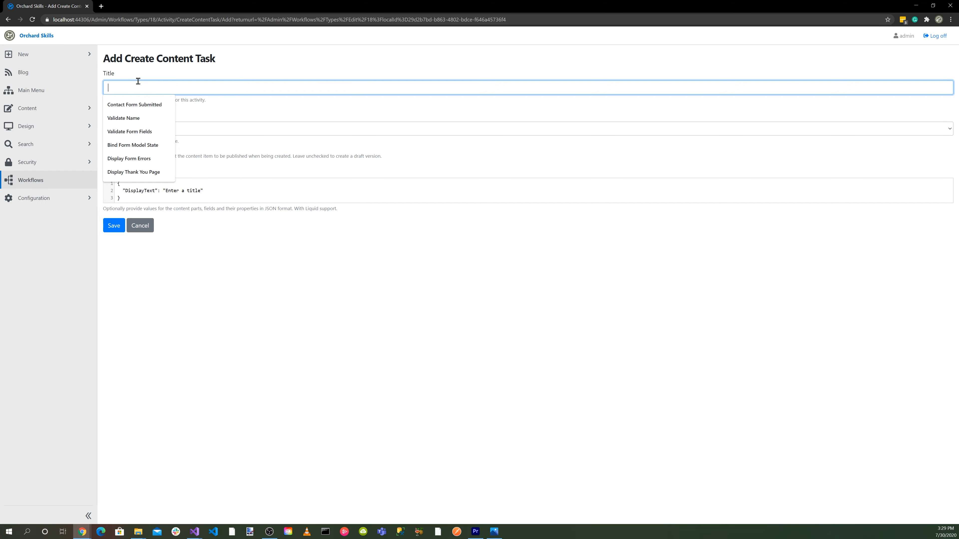
type("Create Message Con")
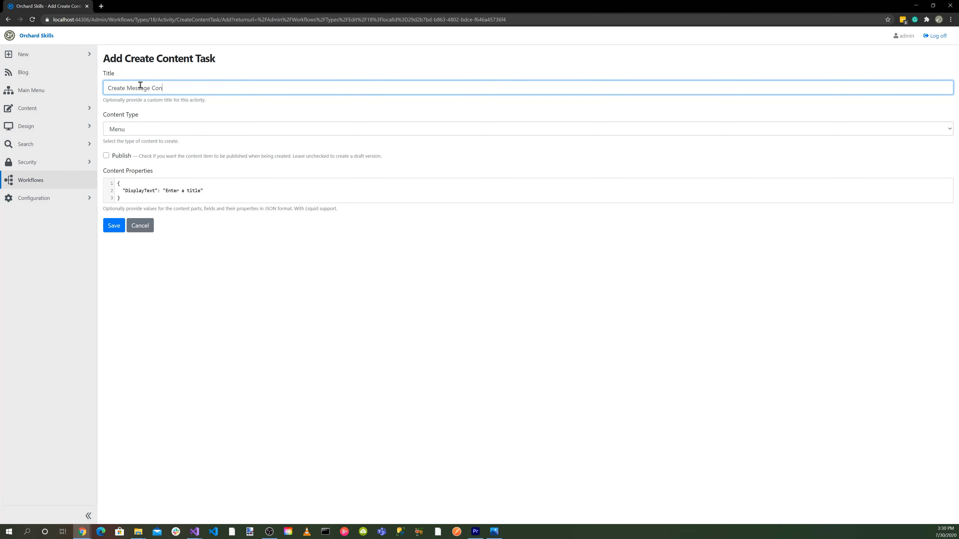
type("Task")
left_click(159, 129)
scroll(205, 266, "down", 4)
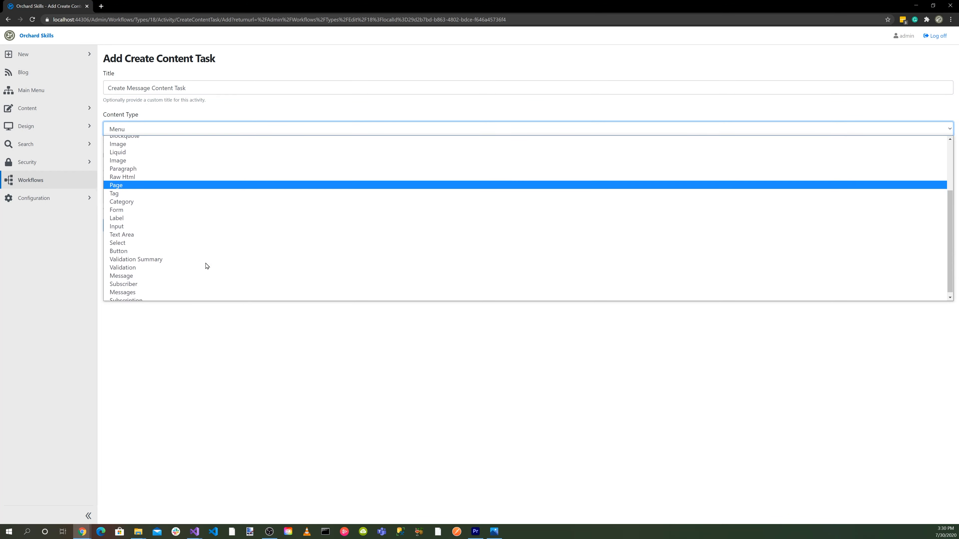
left_click(191, 276)
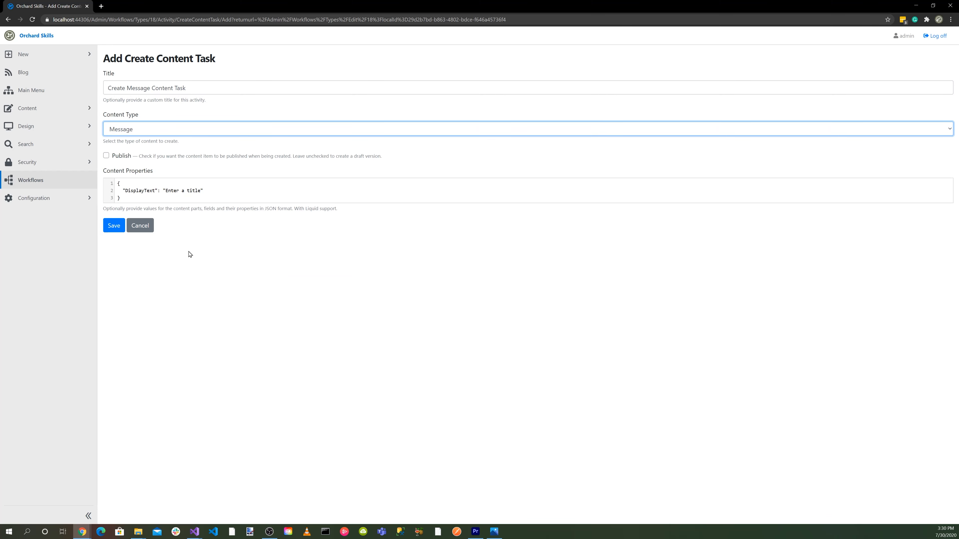